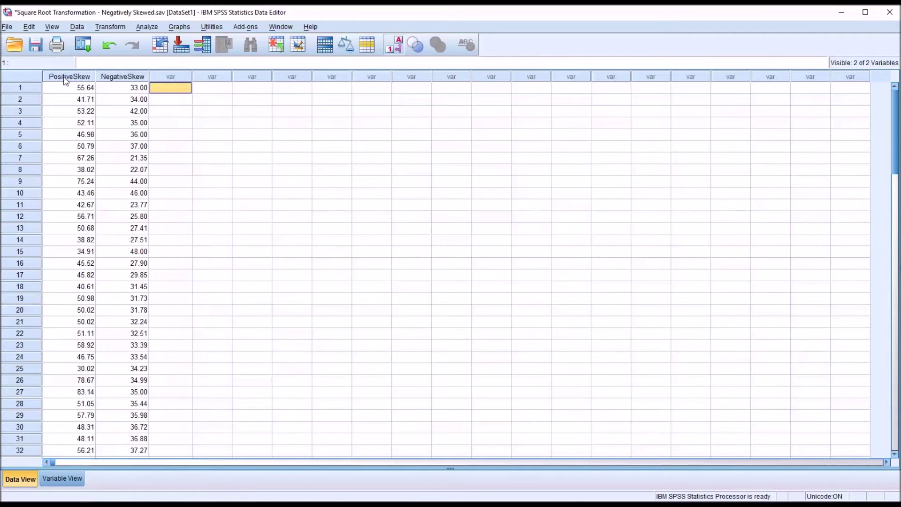
click(66, 78)
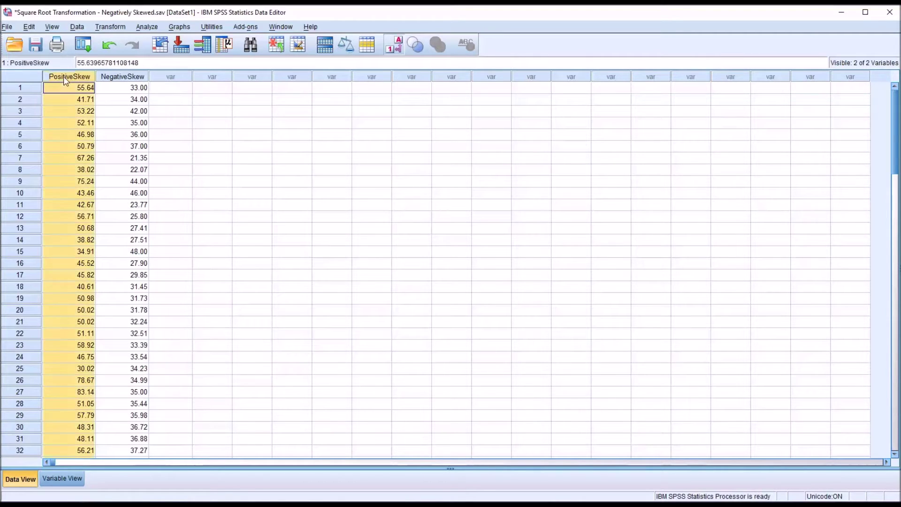
click(127, 77)
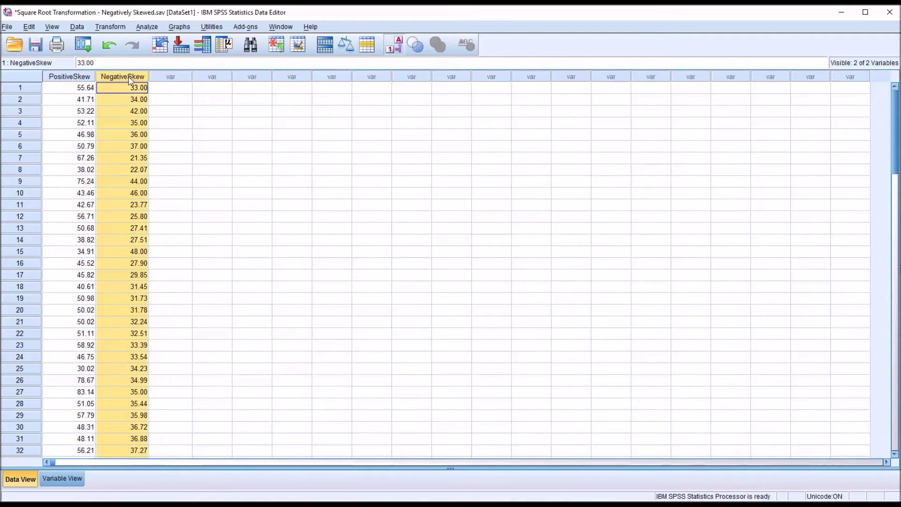
click(166, 91)
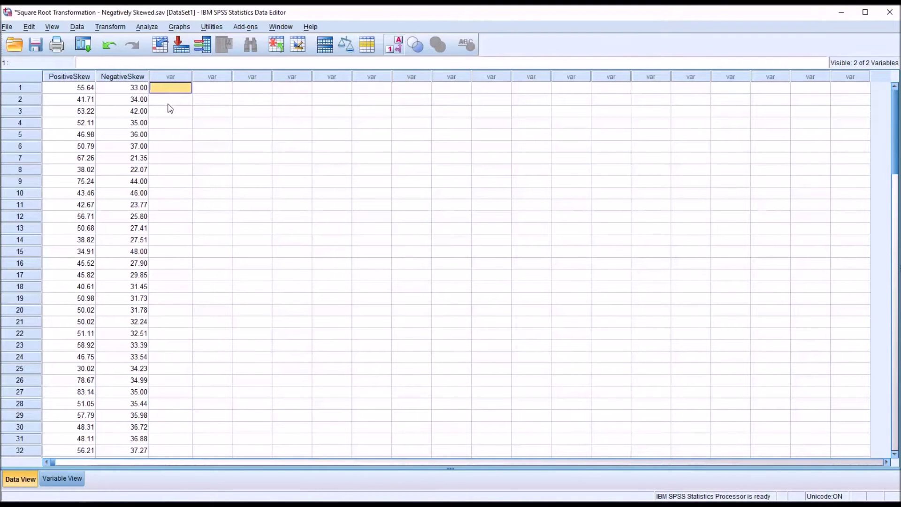
Start computing a new variable with SQRT_PS as the target variable.
click(108, 28)
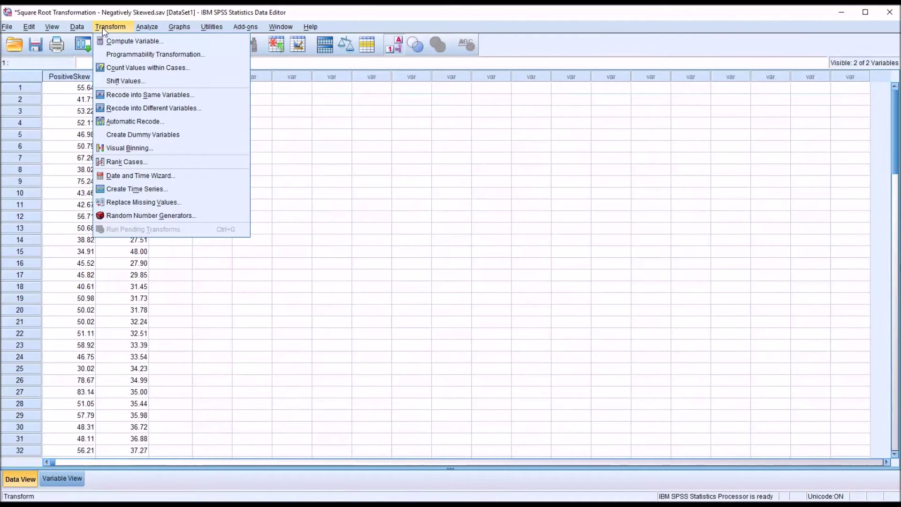
click(125, 41)
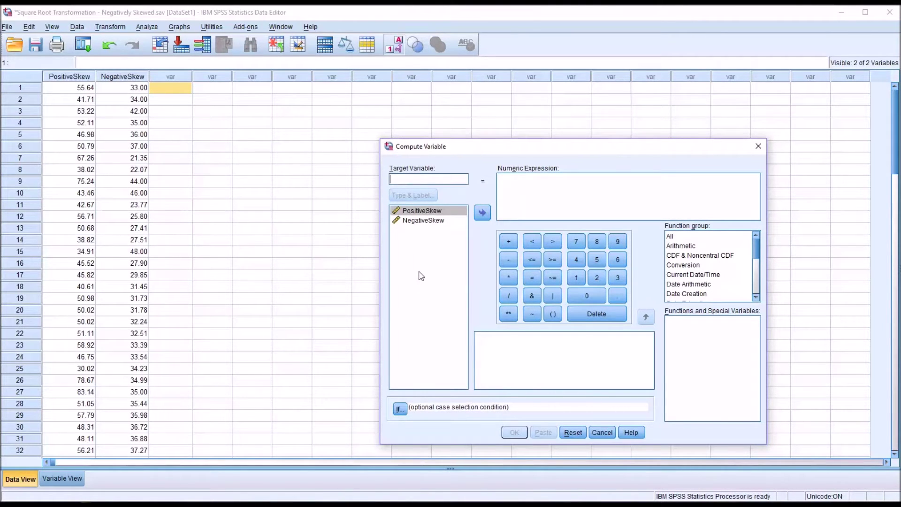
text(SQRT_PS)
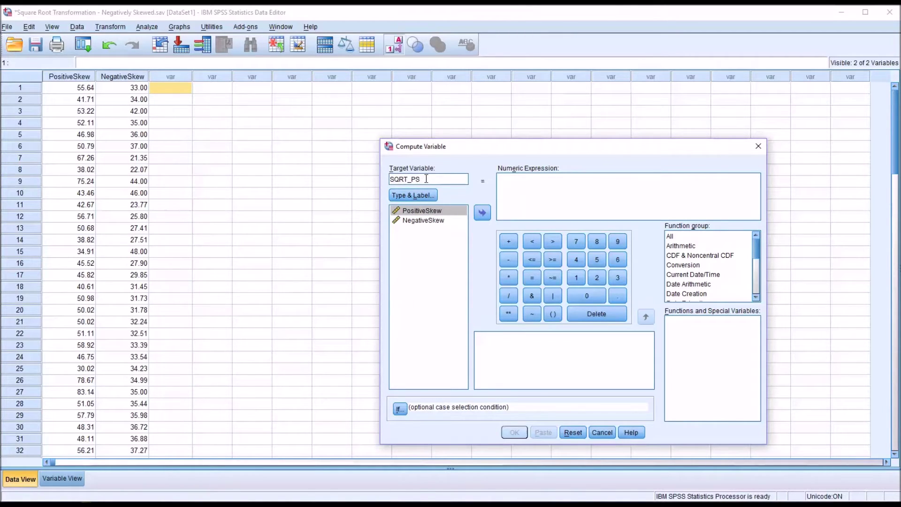
Define the numeric expression as SQRT(PositiveSkew) using the arithmetic Sqrt function, run the computation and return to the data.
click(682, 246)
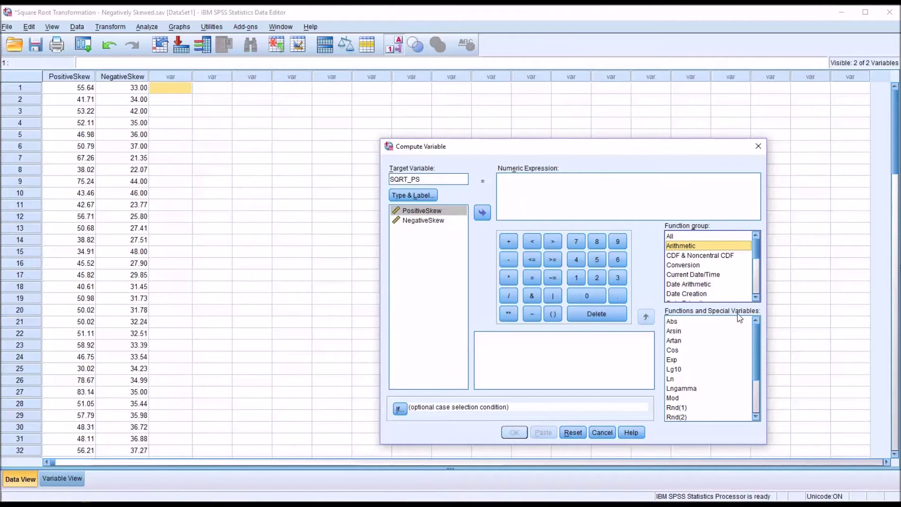
scroll(722, 366, down, 2)
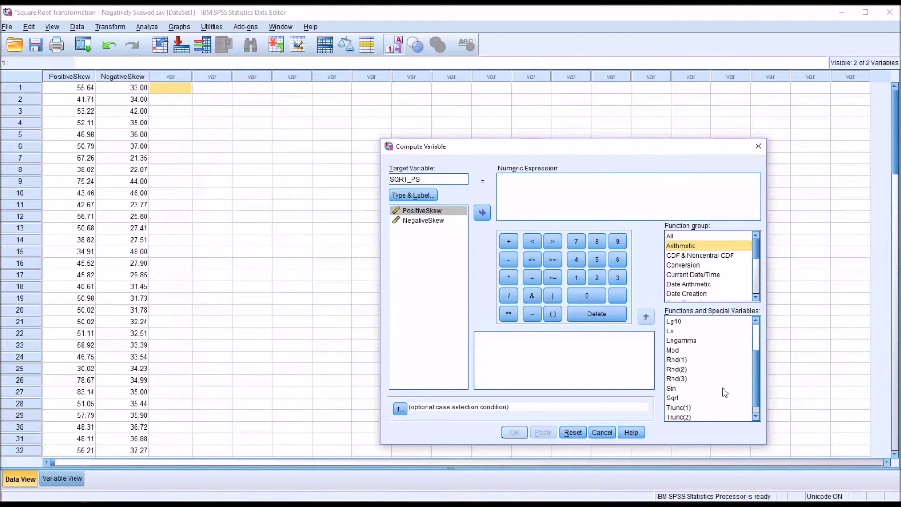
double_click(676, 398)
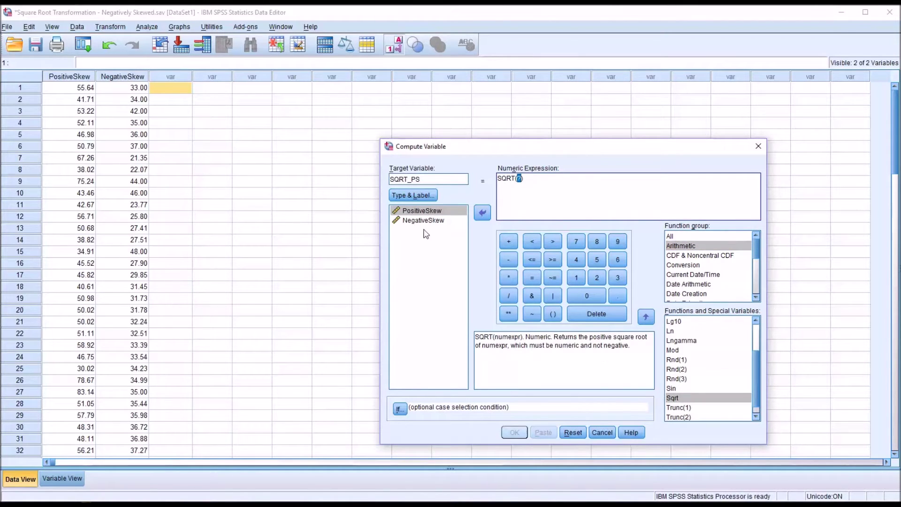
drag(416, 212, 518, 180)
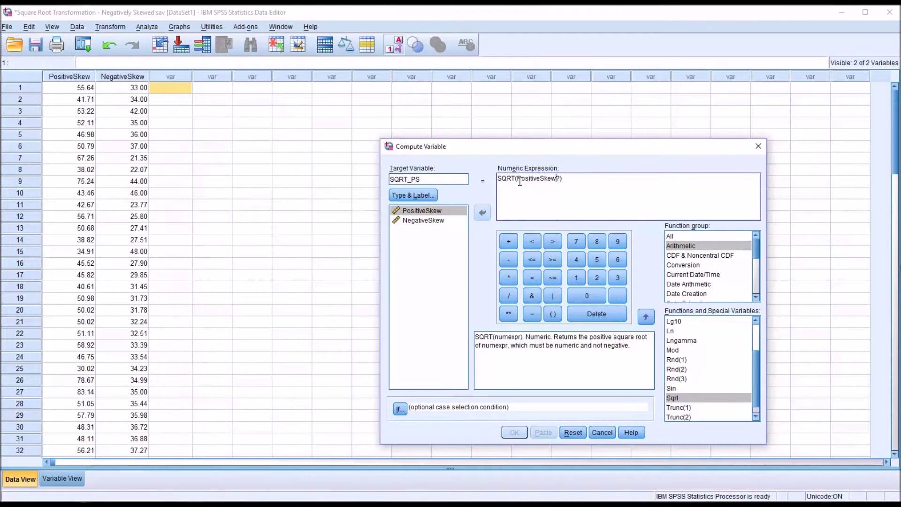
key(Delete)
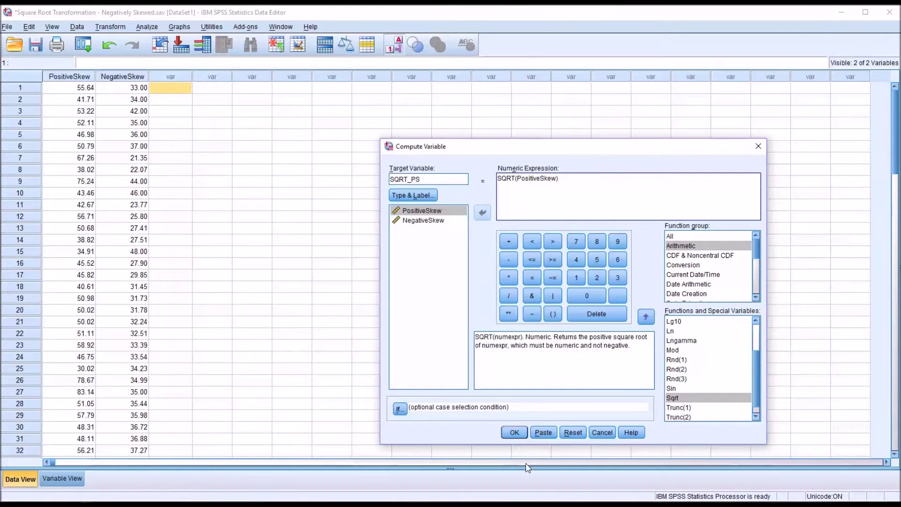
click(514, 432)
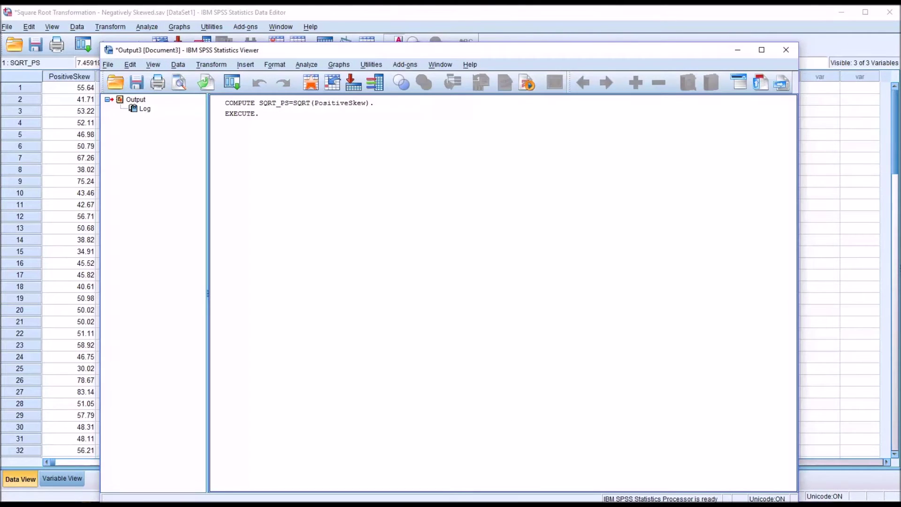
click(370, 21)
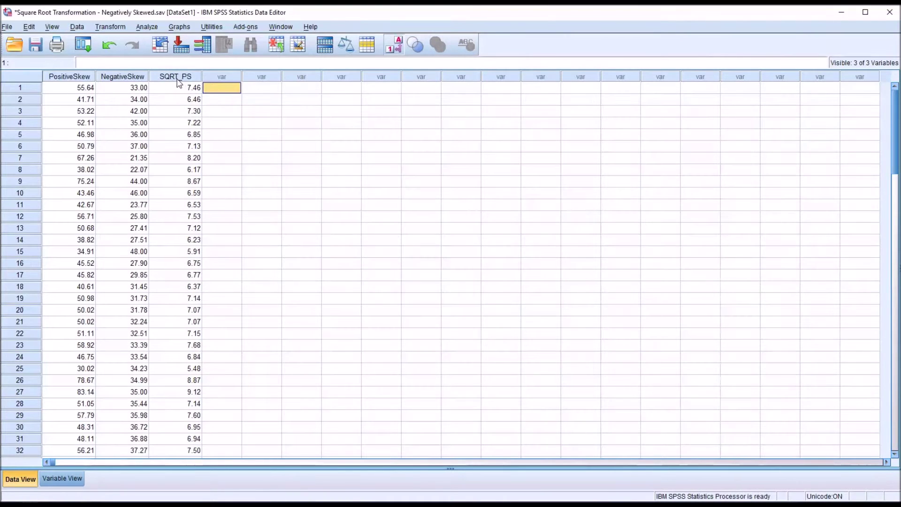
click(68, 79)
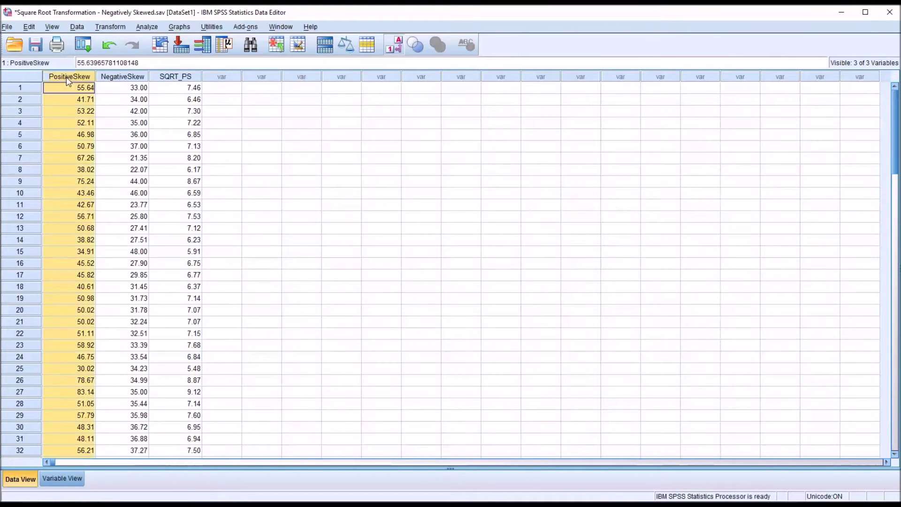
click(222, 90)
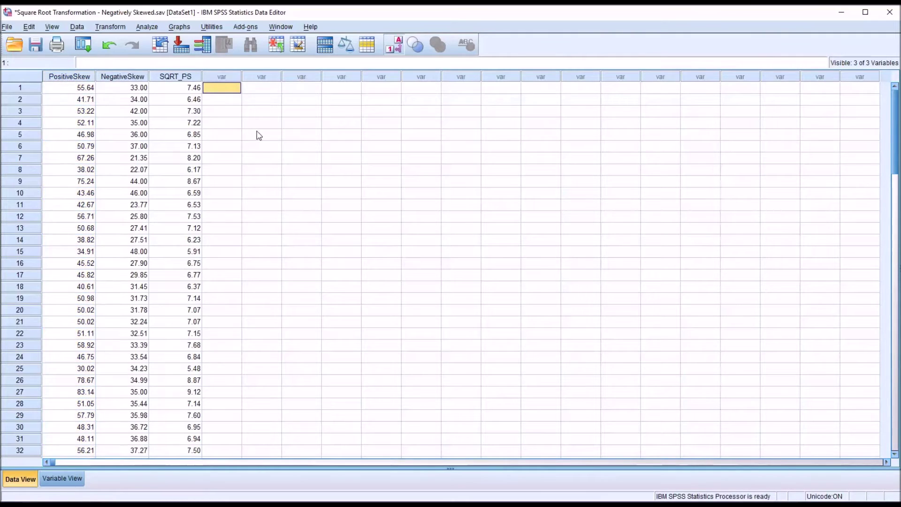
Generate descriptive statistics for the NegativeSkew variable to check its maximum, and return to the data.
right_click(121, 77)
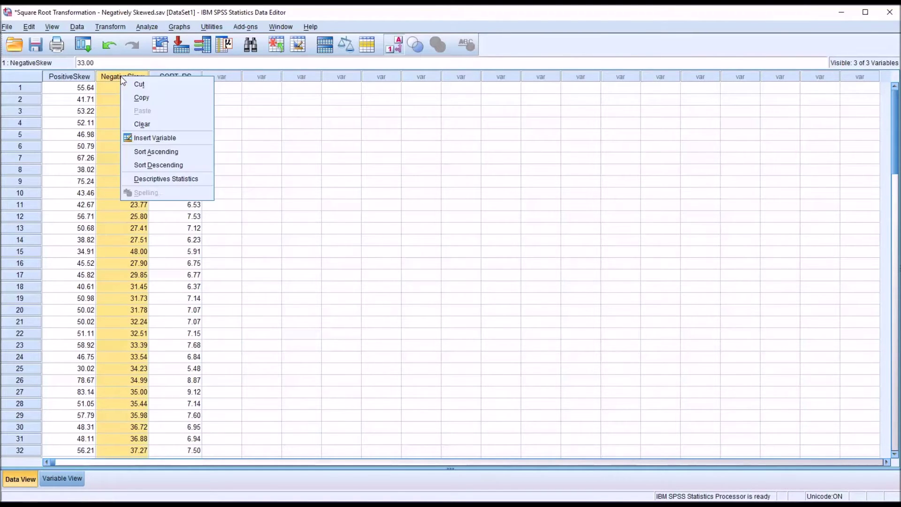
click(153, 180)
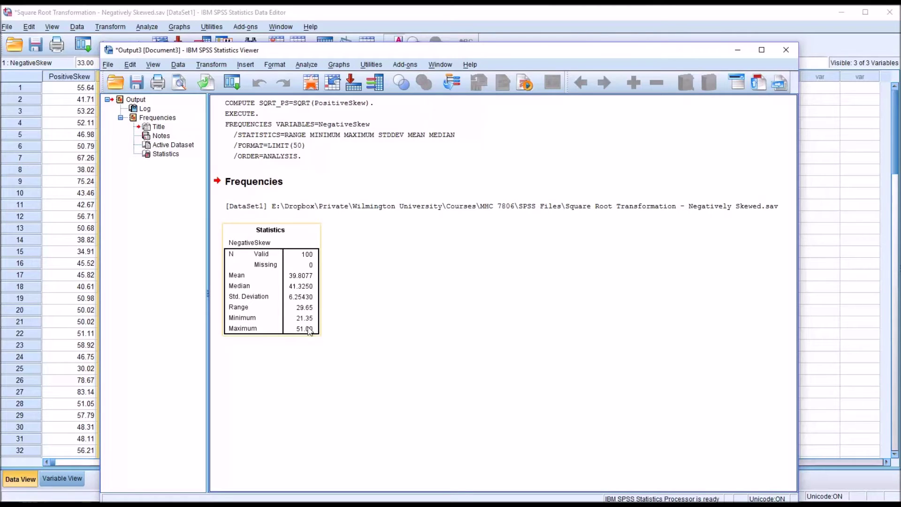
click(391, 24)
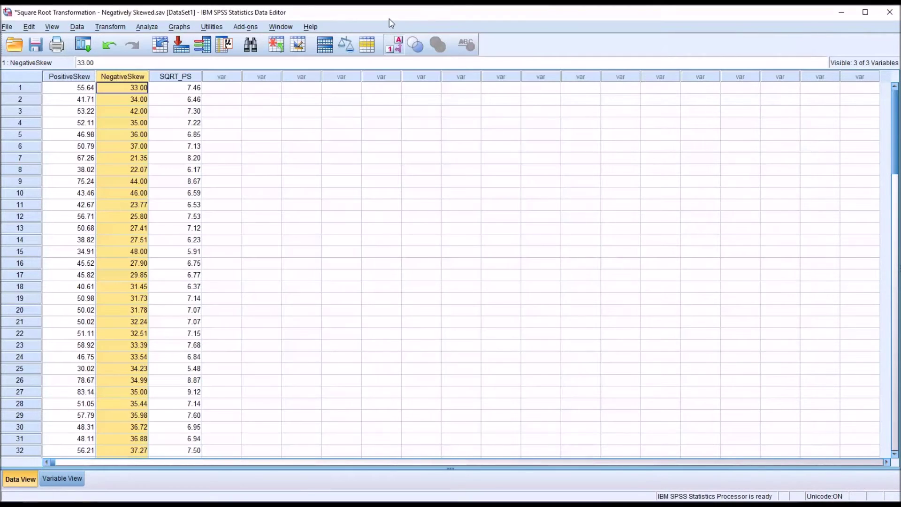
Start another variable computation and change the target variable to SQRT_NS.
click(118, 28)
click(119, 41)
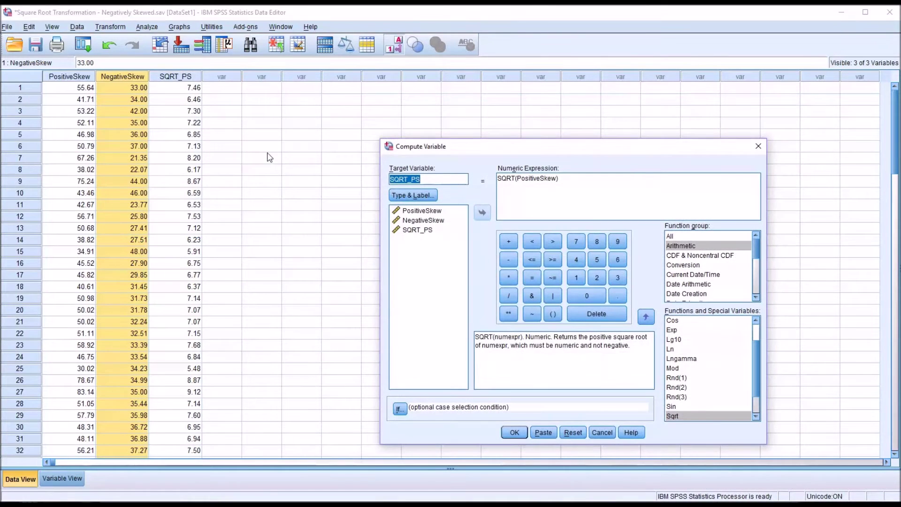
click(413, 181)
key(Delete)
text(N)
Change the numeric expression to SQRT(51+1-NegativeSkew), run the computation and return to the data.
drag(557, 180, 516, 182)
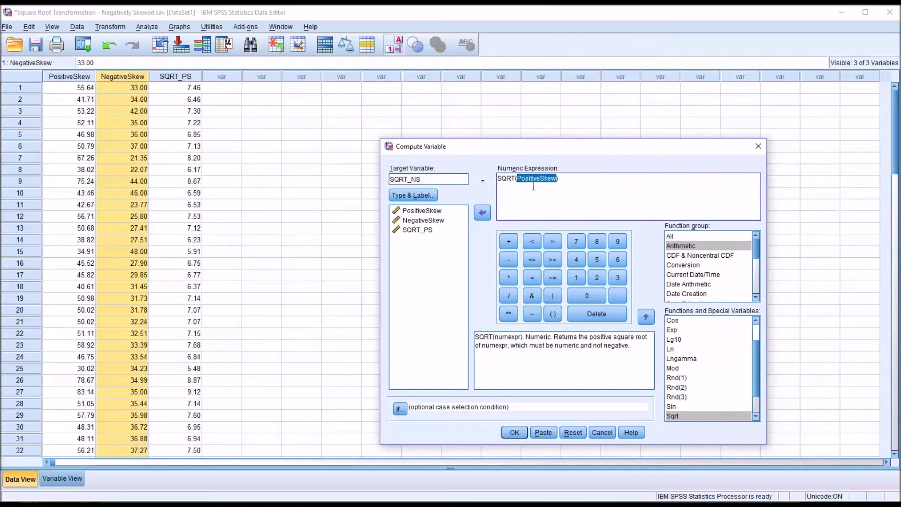
key(Delete)
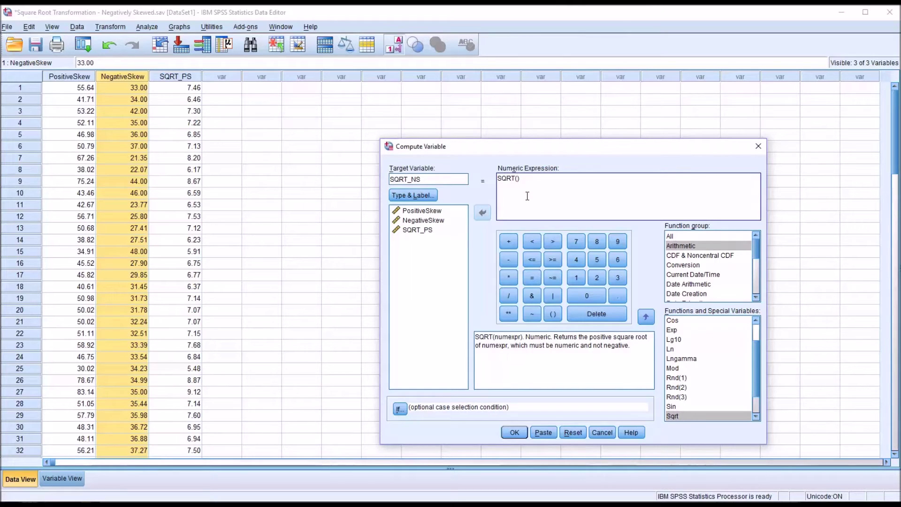
text(51+1-)
drag(415, 221, 575, 183)
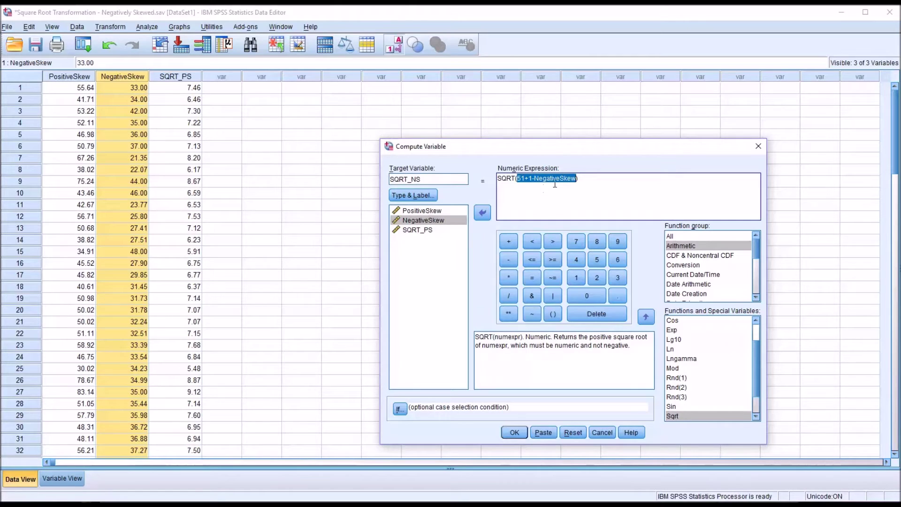
drag(516, 180, 574, 181)
click(514, 432)
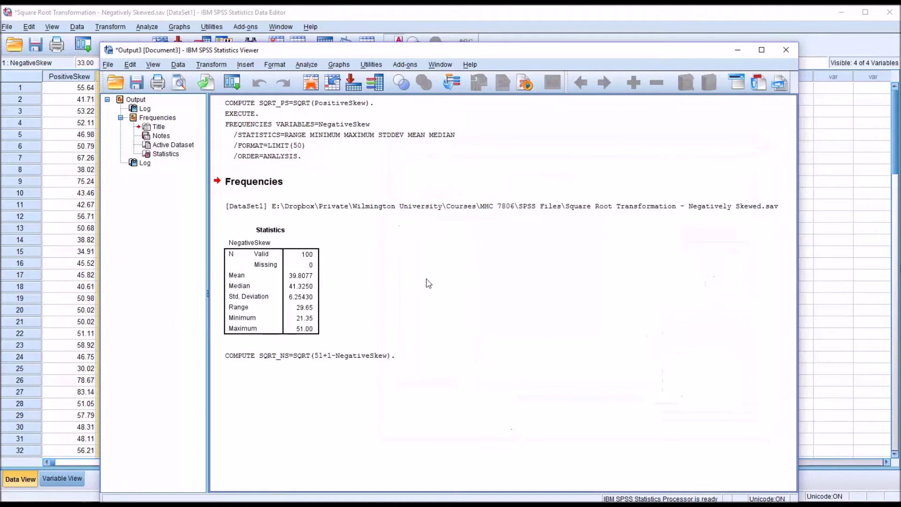
click(389, 17)
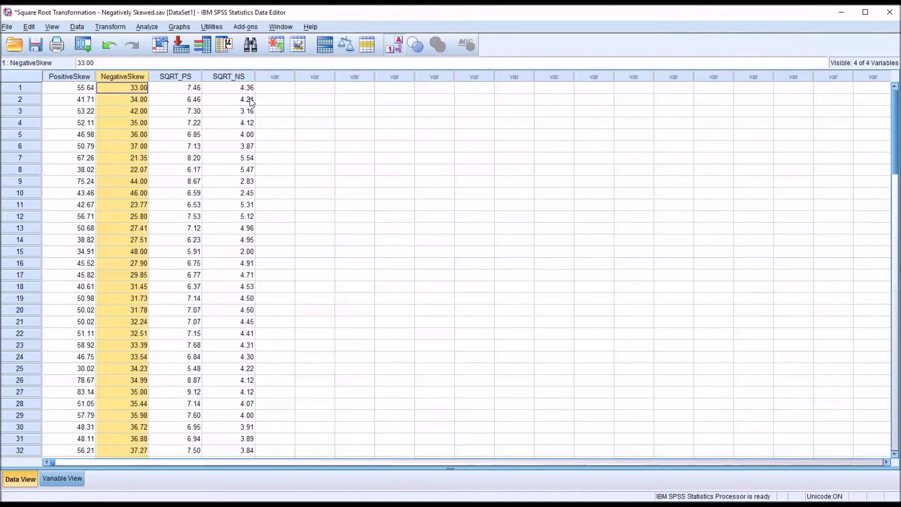
click(225, 85)
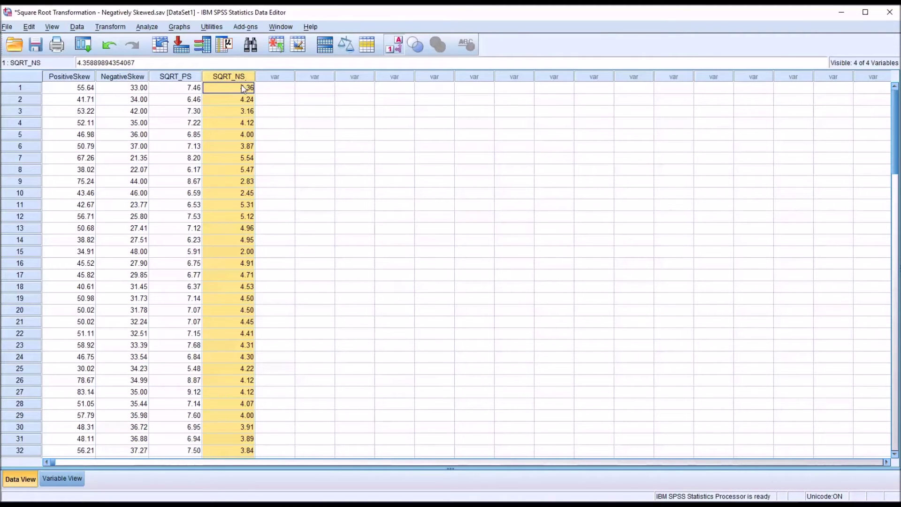
click(275, 88)
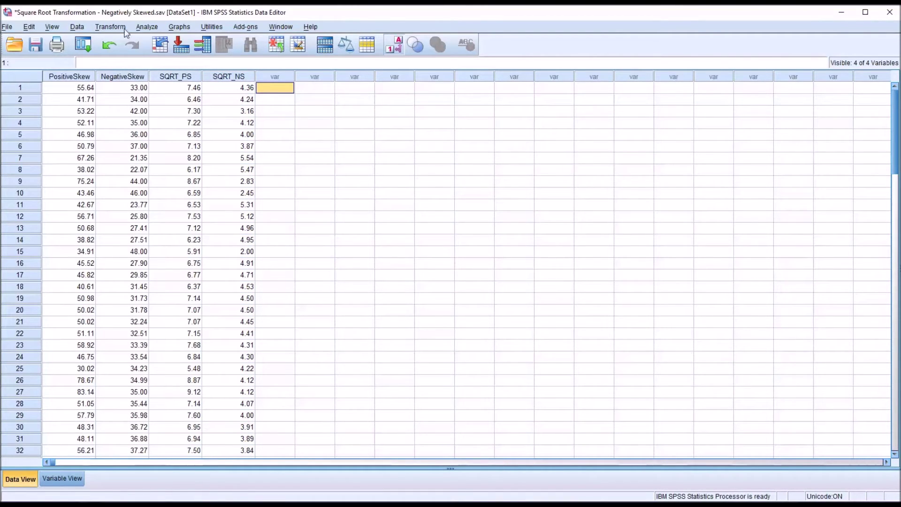
Set up an Explore analysis with PositiveSkew, NegativeSkew, SQRT_PS and SQRT_NS as the dependent variables.
click(144, 27)
mouse_move(167, 55)
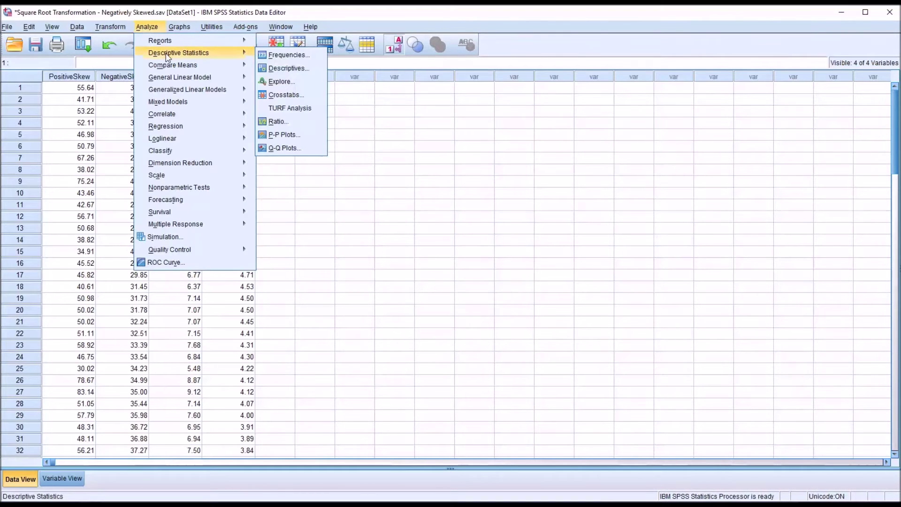
click(275, 81)
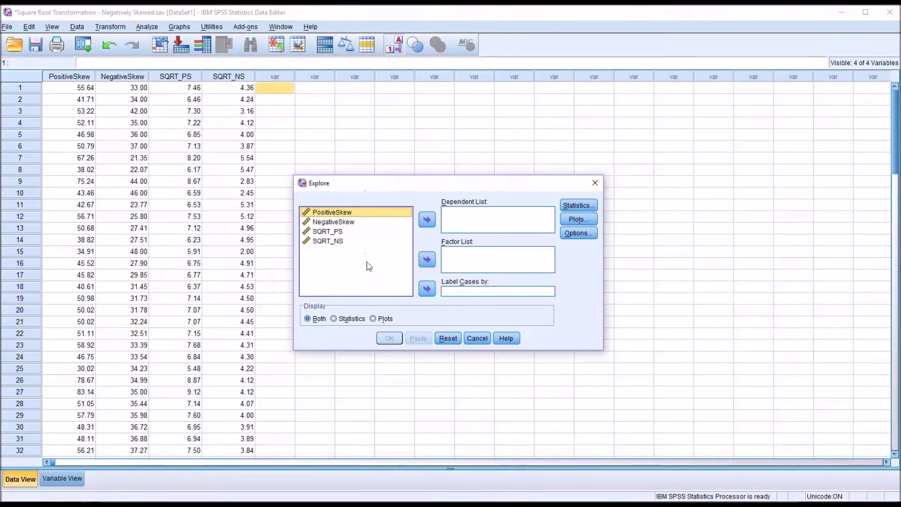
click(342, 242)
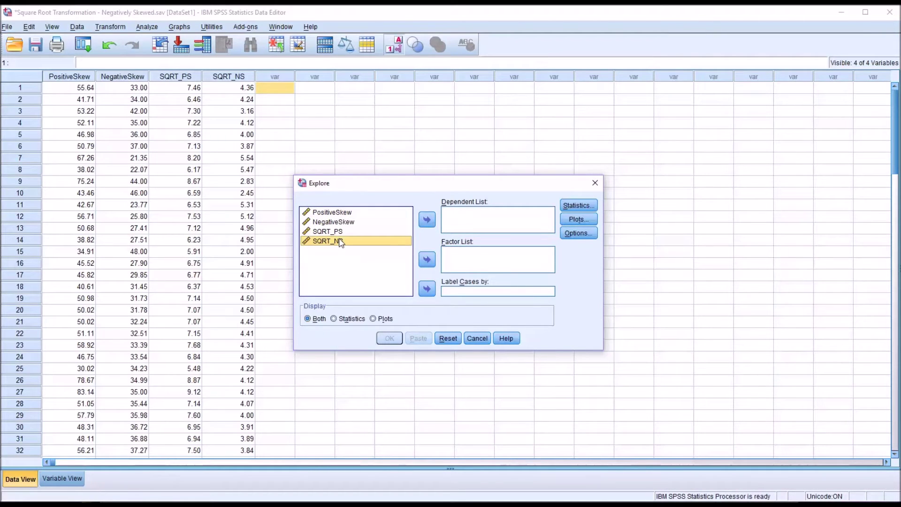
drag(340, 233, 340, 213)
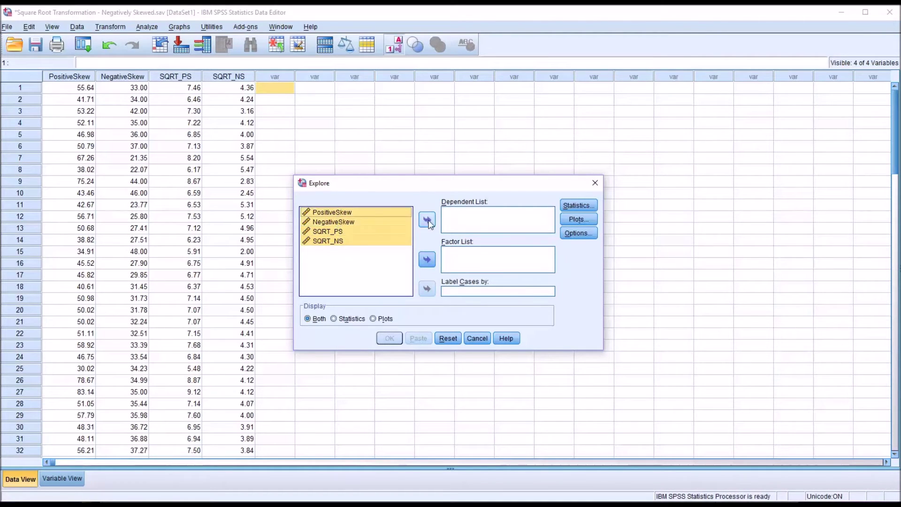
drag(331, 240, 464, 221)
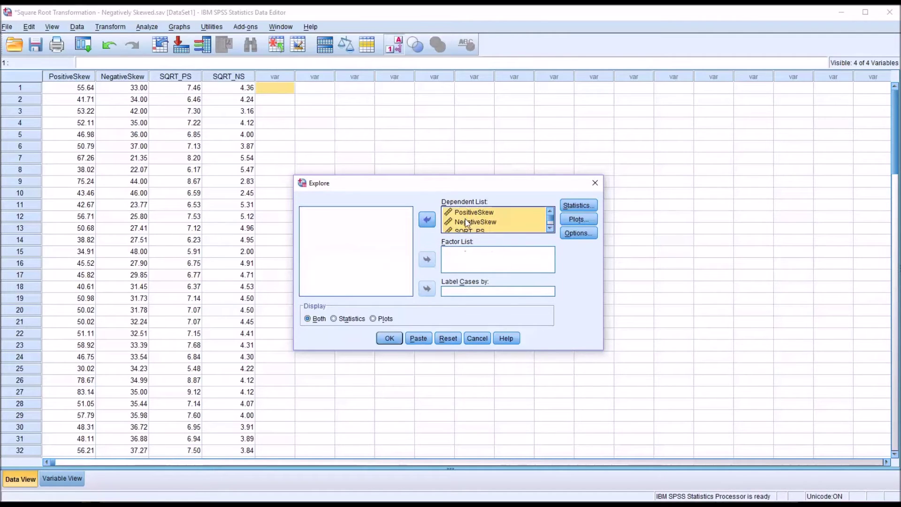
Reorder the dependent variables so SQRT_PS directly follows PositiveSkew, ahead of NegativeSkew and SQRT_NS.
click(532, 224)
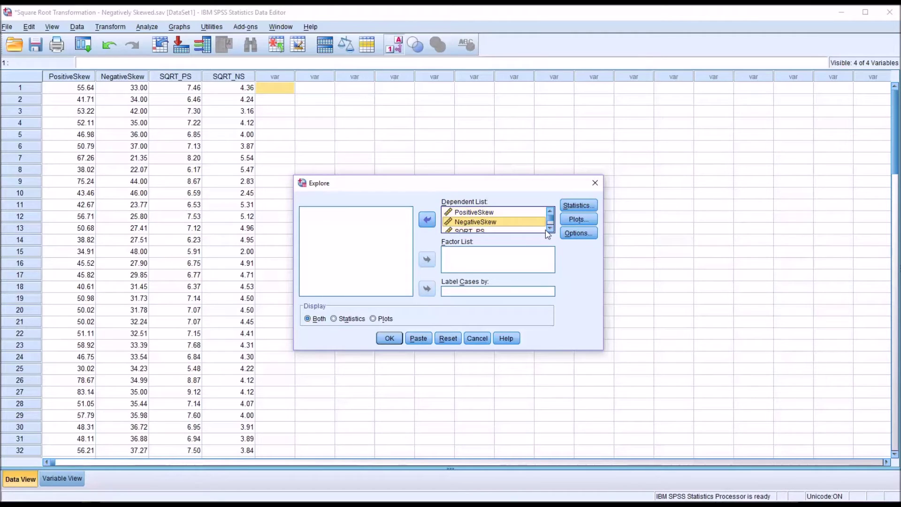
click(549, 229)
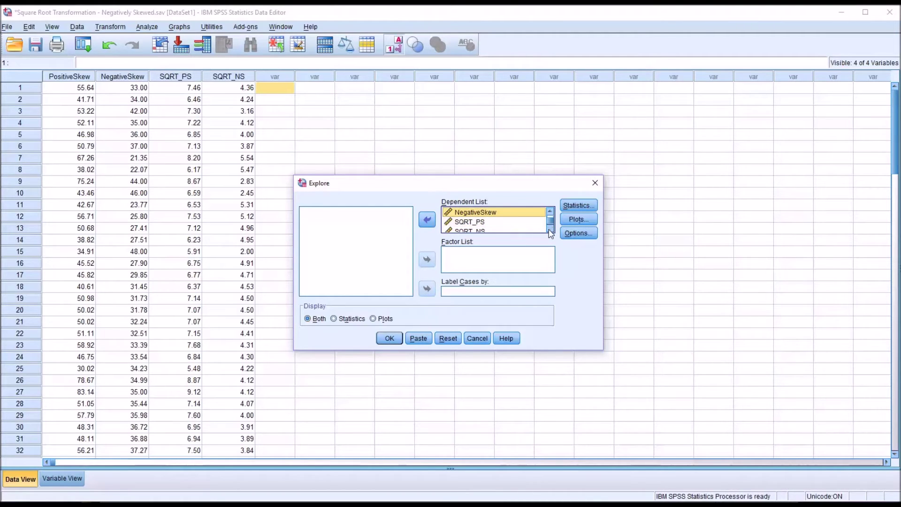
mouse_move(475, 226)
mouse_down()
mouse_move(478, 207)
mouse_move(477, 222)
mouse_up()
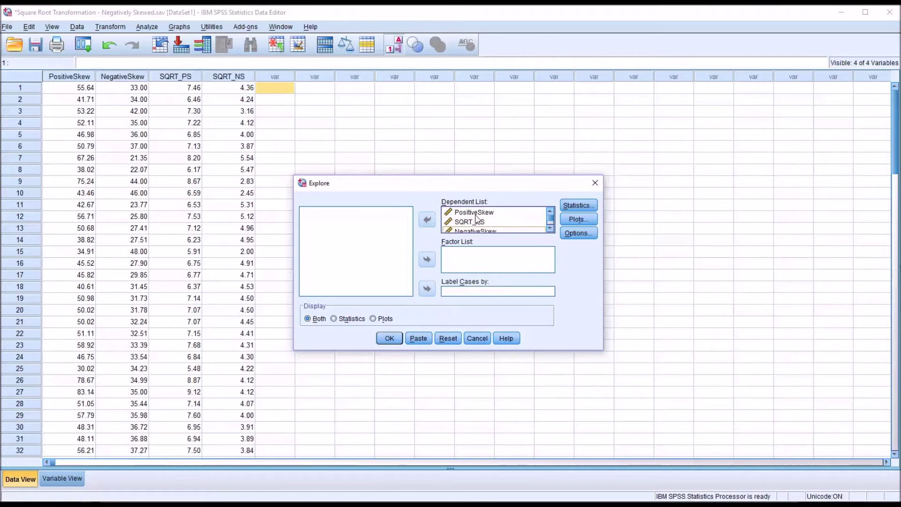
click(550, 229)
click(550, 229)
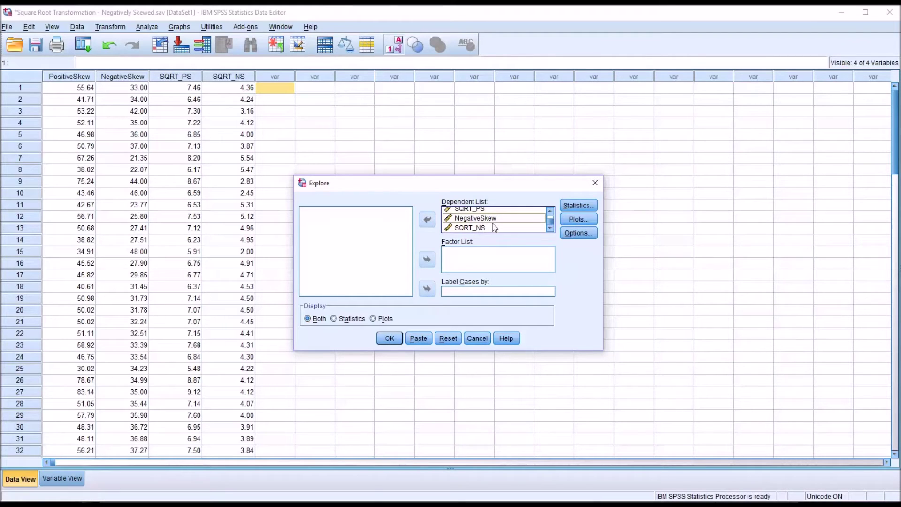
Swap the stem-and-leaf plots for histograms, include normality plots with tests, and run the Explore analysis.
click(572, 220)
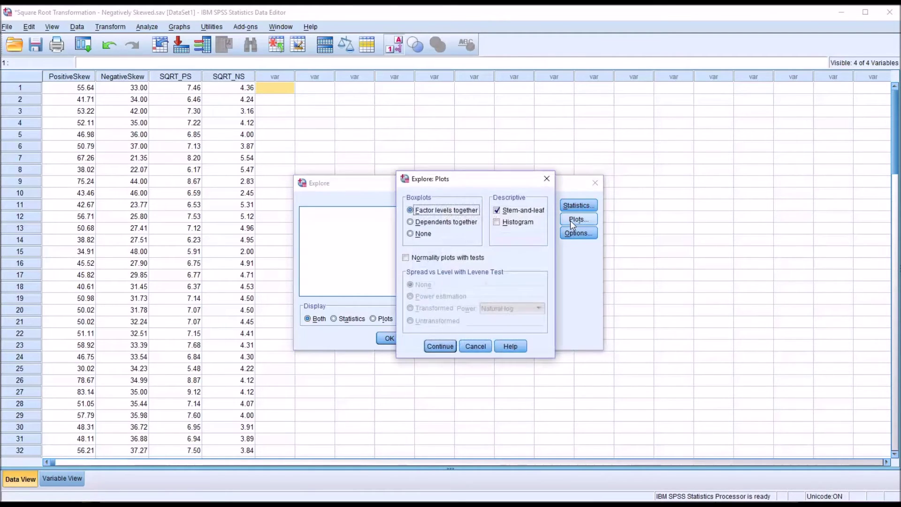
click(496, 211)
click(496, 222)
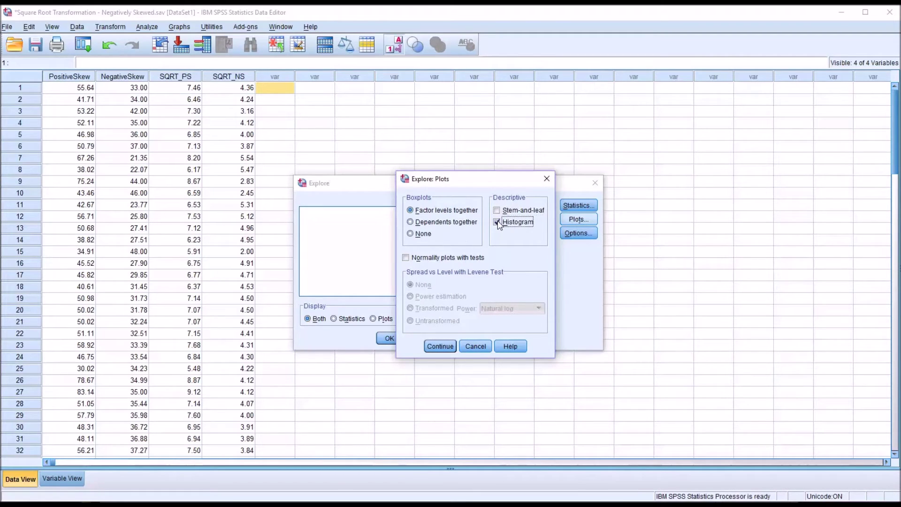
click(406, 259)
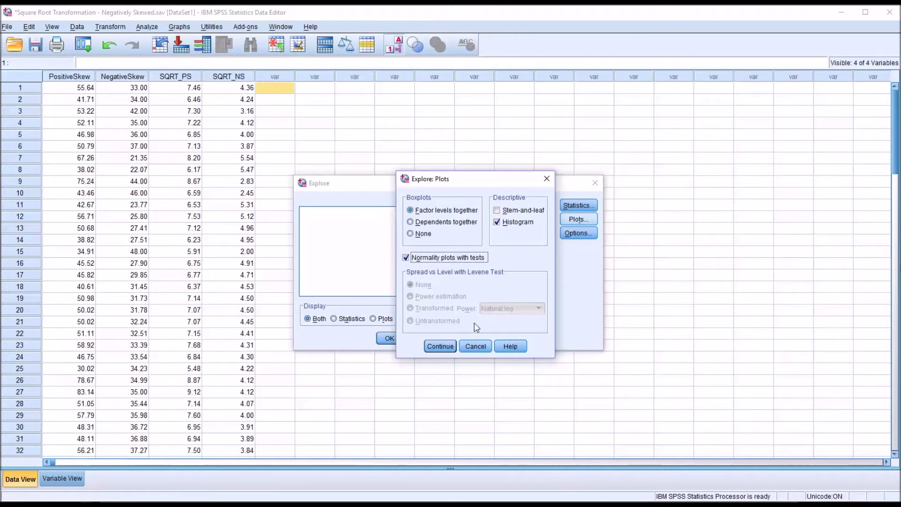
click(440, 347)
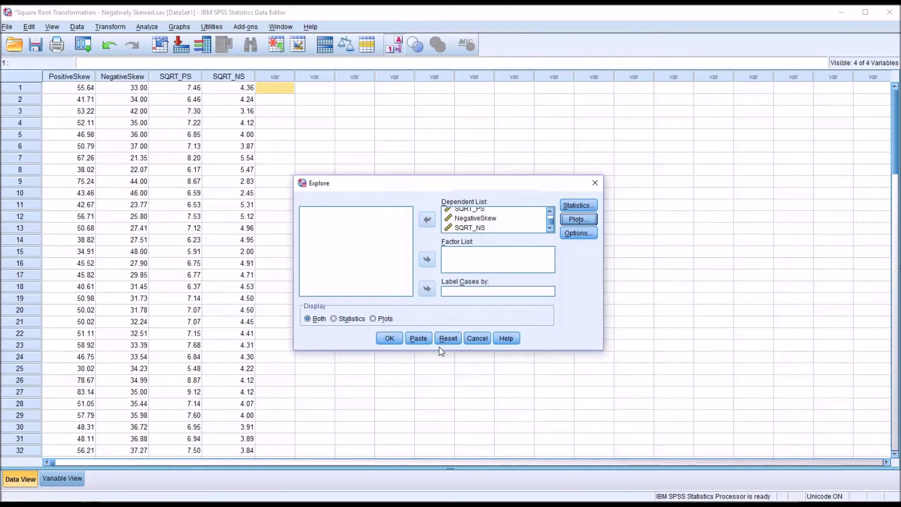
click(396, 340)
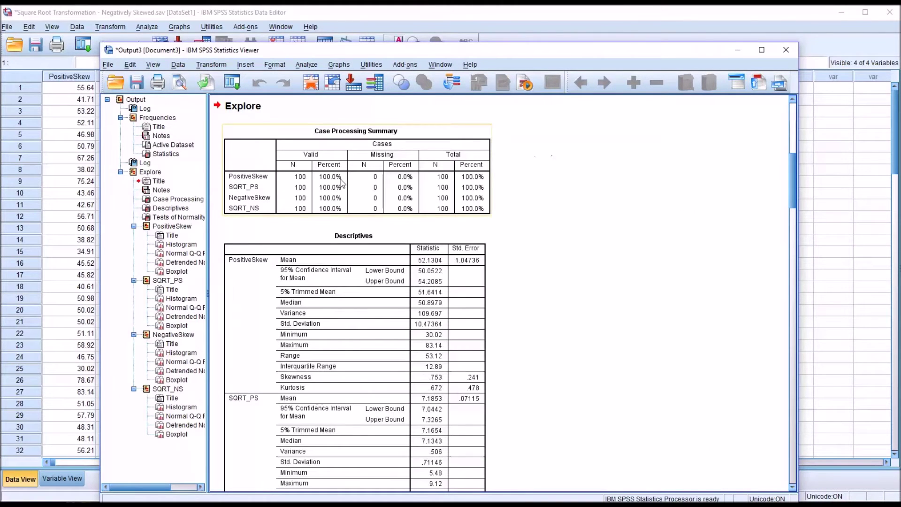
Examine the skewness and kurtosis of all four variables in the Descriptives table and their significance in the Tests of Normality.
drag(794, 188, 794, 208)
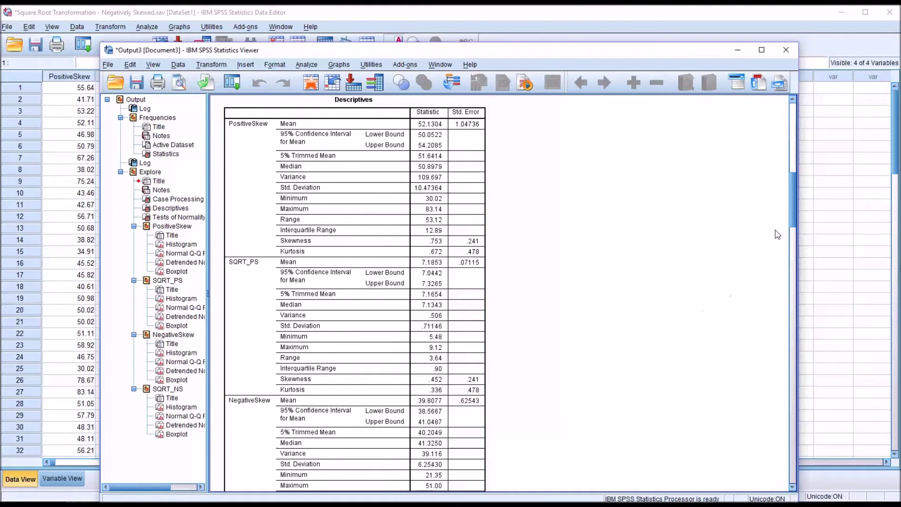
drag(796, 217, 795, 251)
click(412, 277)
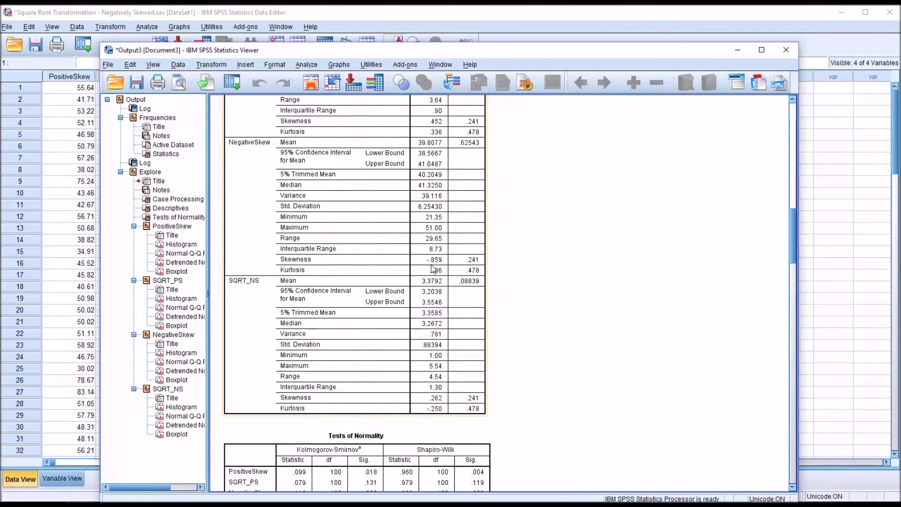
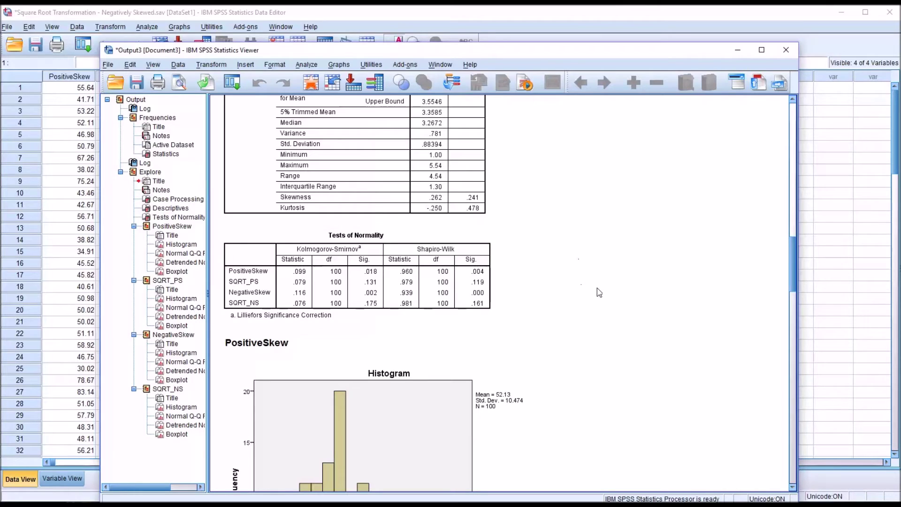
click(274, 310)
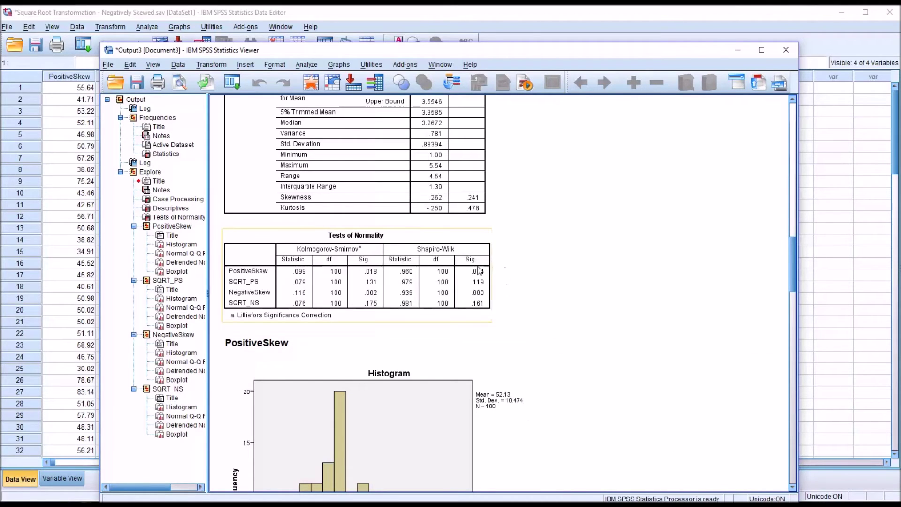
Compare the histograms, normal Q-Q plots and boxplots of PositiveSkew and SQRT_PS in the Explore output.
drag(795, 271, 796, 288)
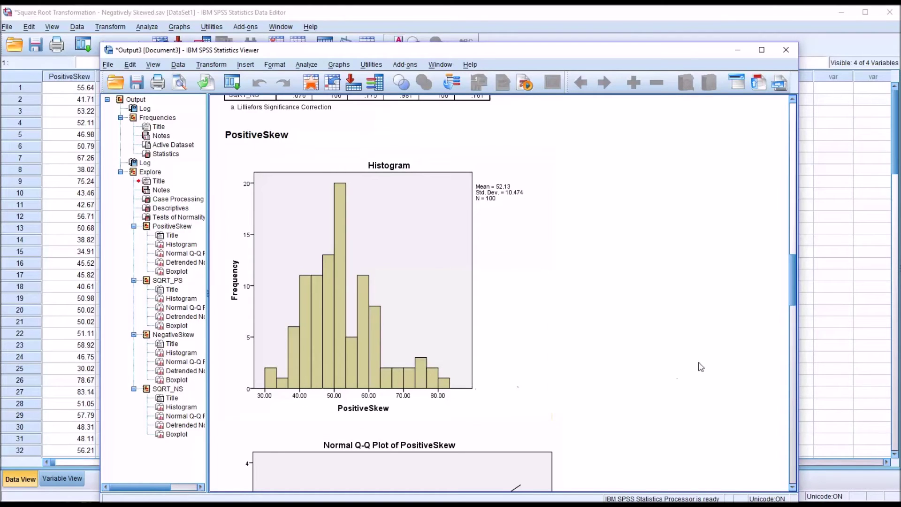
scroll(787, 324, down, 10)
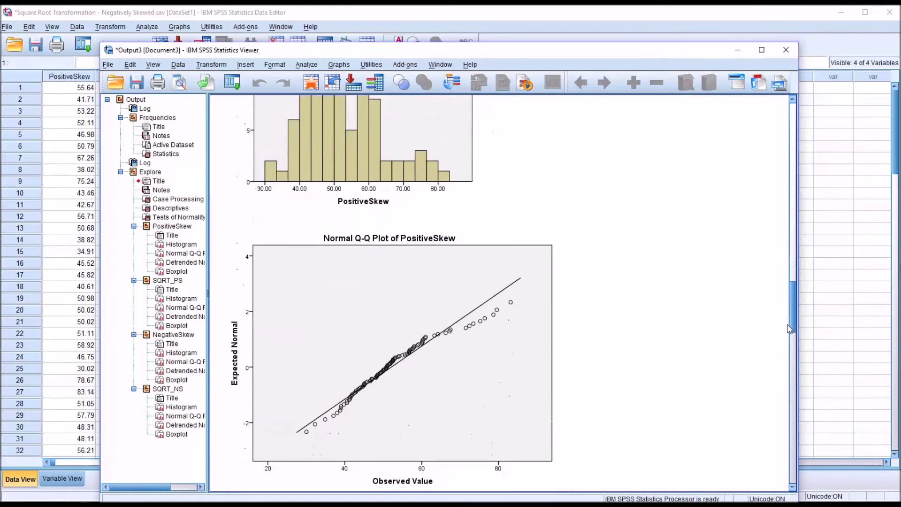
scroll(789, 338, down, 10)
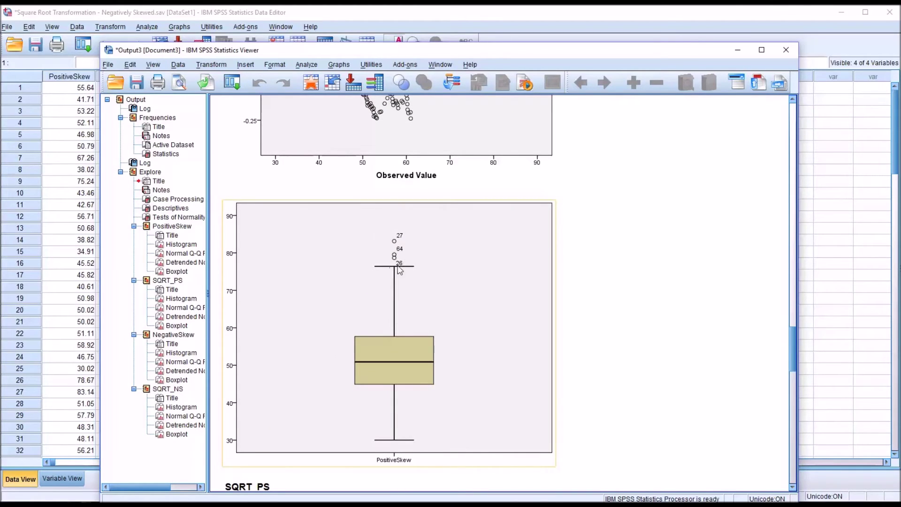
scroll(793, 345, down, 6)
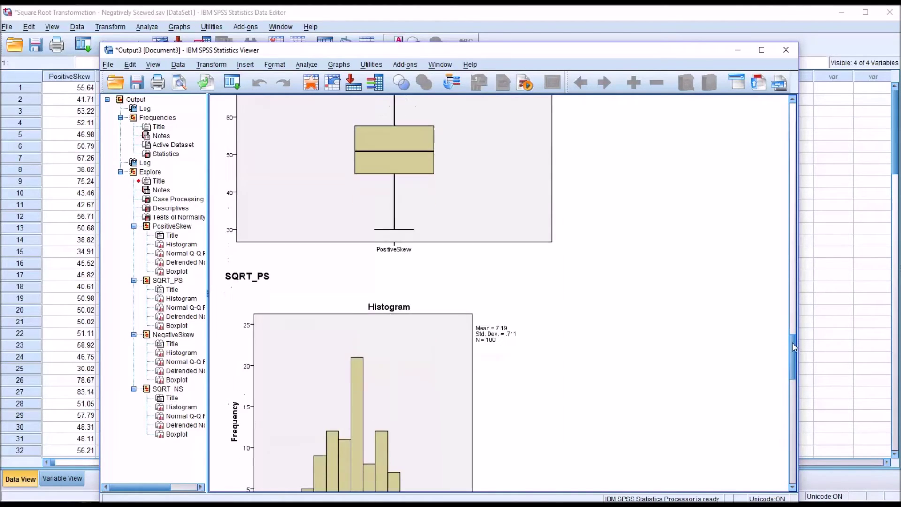
scroll(793, 349, down, 6)
scroll(792, 348, up, 3)
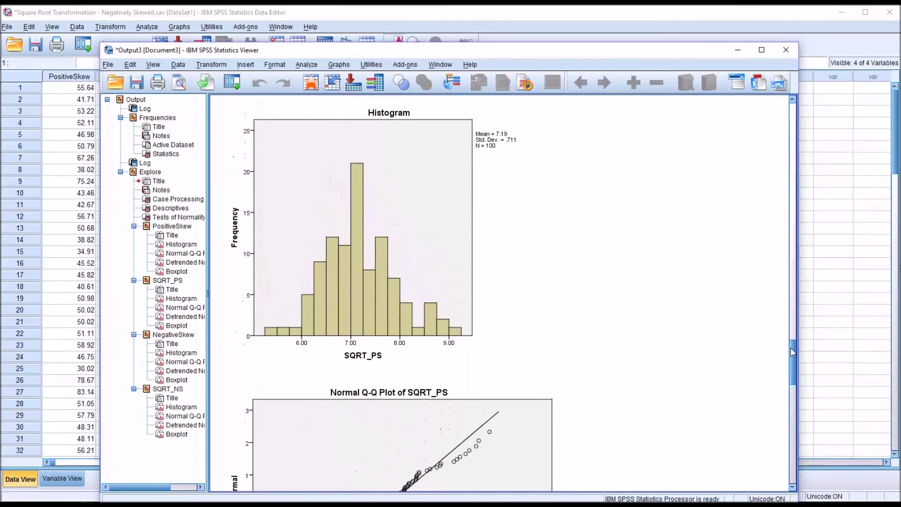
scroll(793, 349, up, 1)
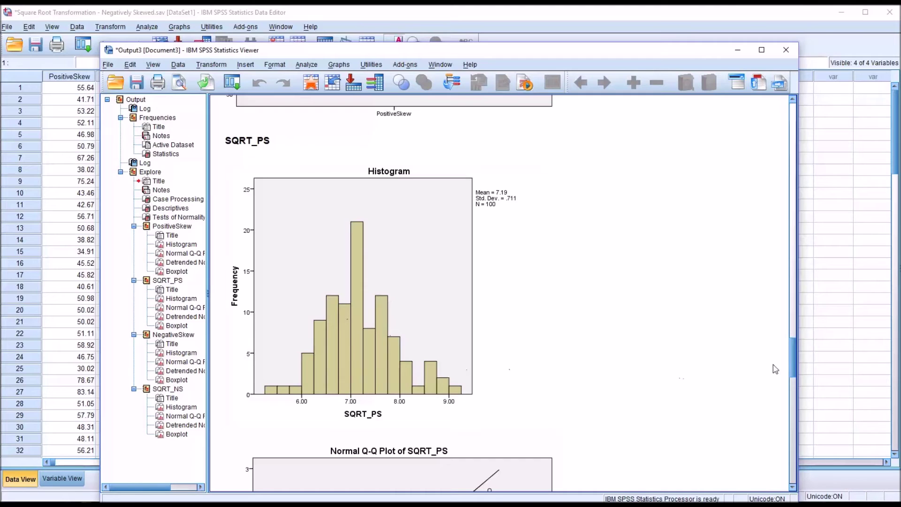
drag(792, 355, 796, 402)
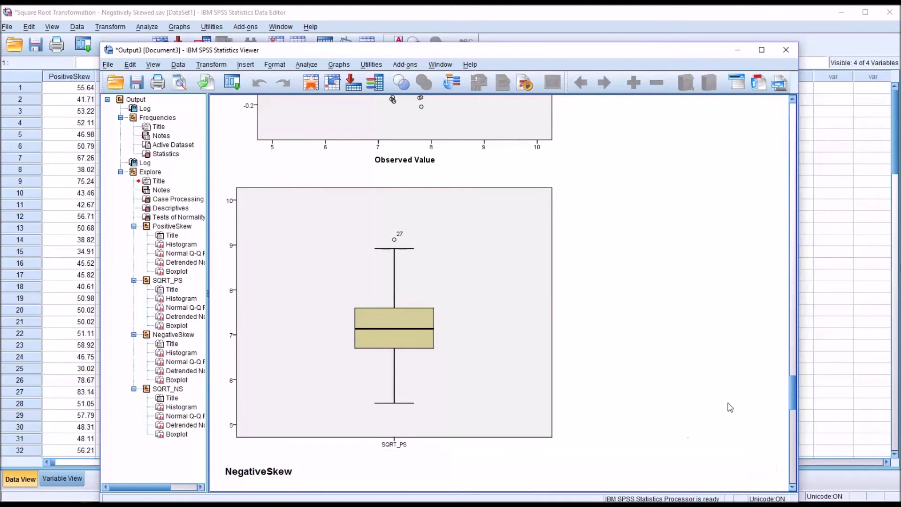
Compare the histograms and boxplots of NegativeSkew and SQRT_NS in the Explore output.
drag(793, 397, 771, 414)
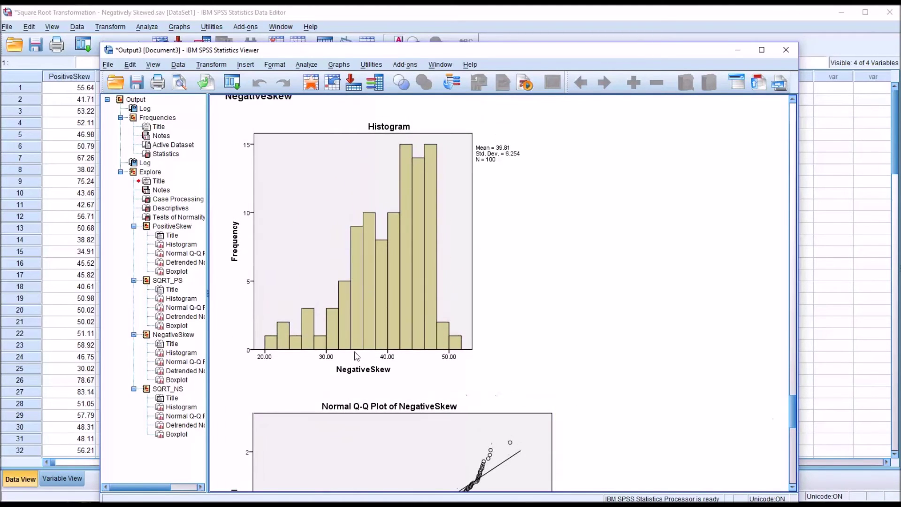
drag(790, 402, 794, 435)
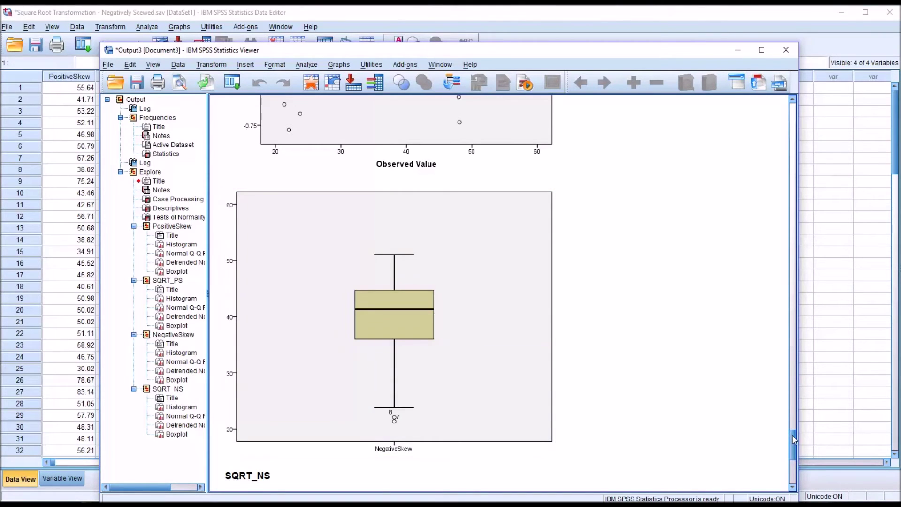
scroll(793, 444, down, 5)
scroll(793, 445, down, 5)
scroll(794, 442, up, 2)
scroll(794, 441, up, 1)
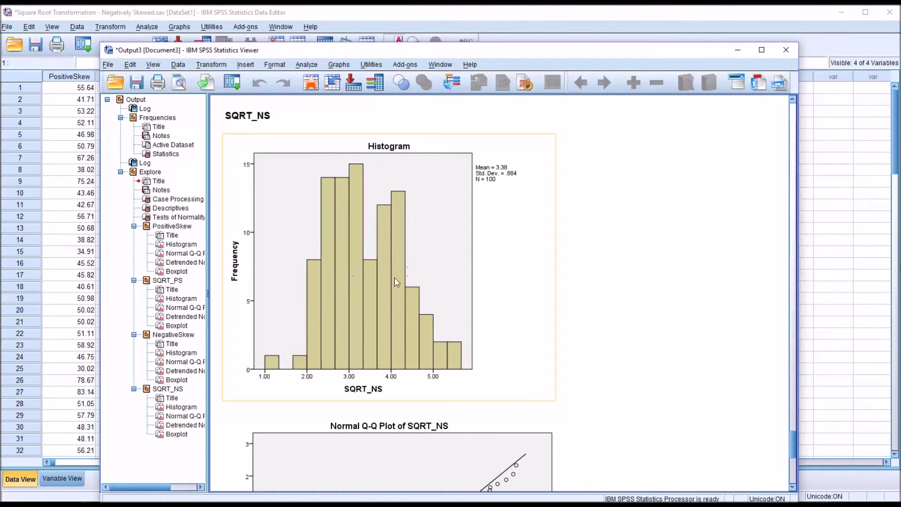
drag(792, 441, 793, 467)
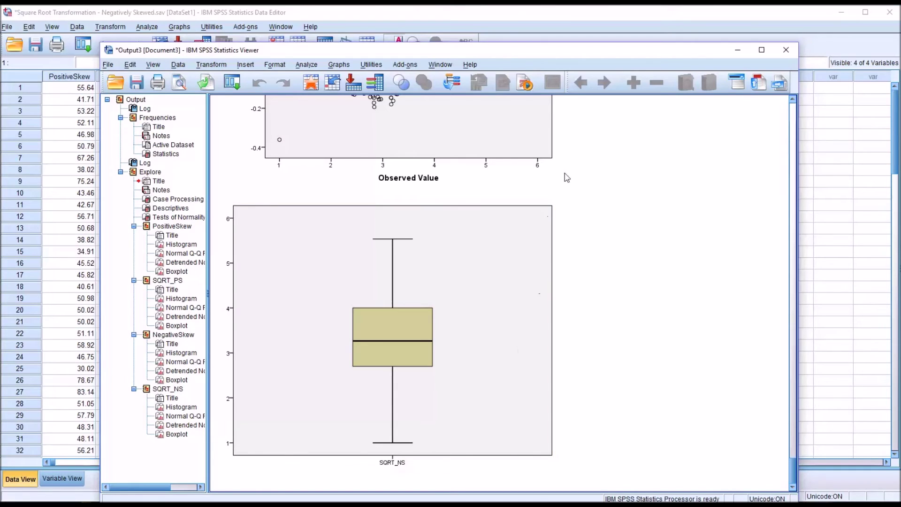
Return to the data and compare the PositiveSkew and NegativeSkew columns with their square root transformed columns.
click(335, 20)
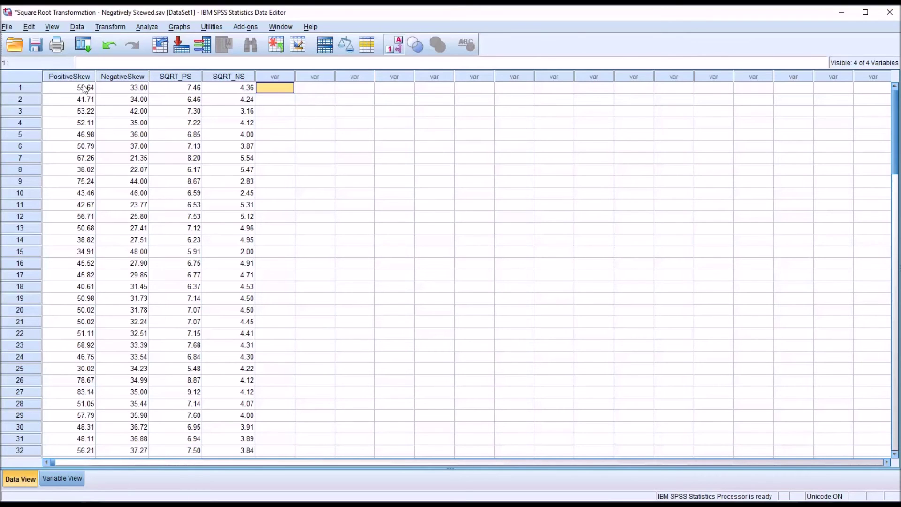
click(69, 78)
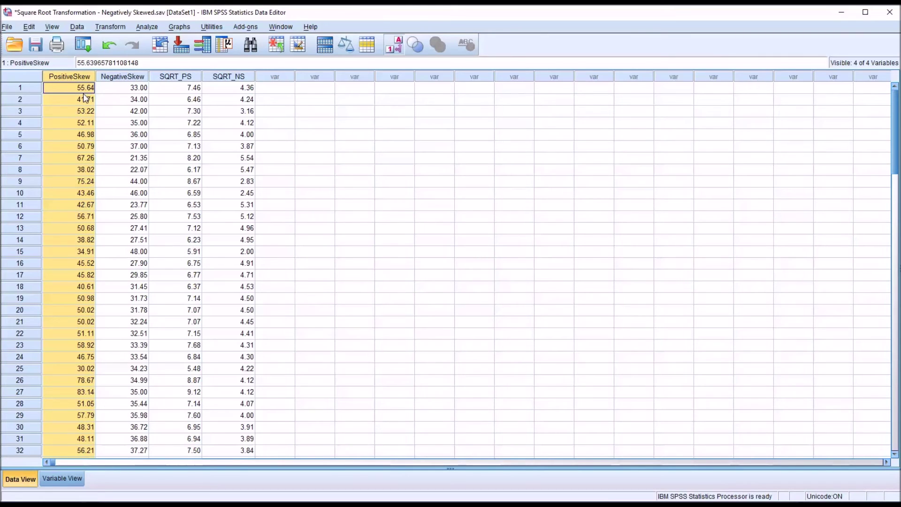
click(173, 77)
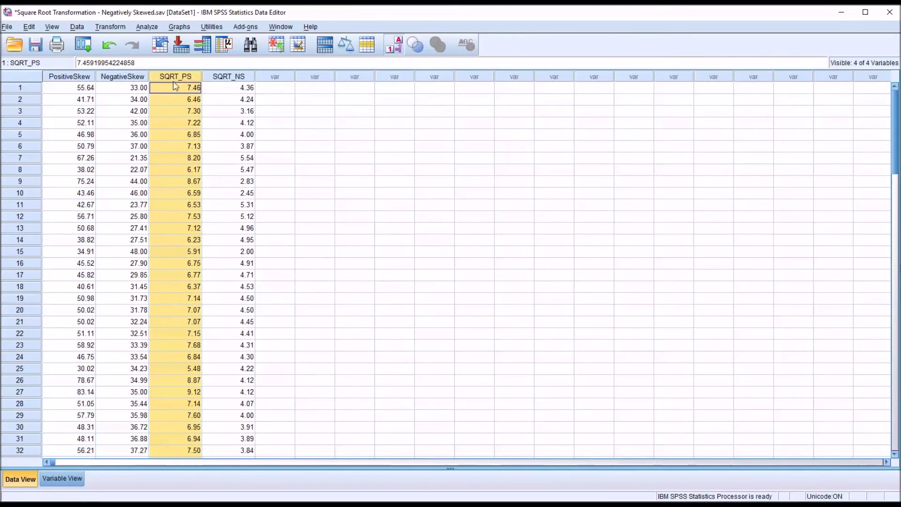
click(66, 89)
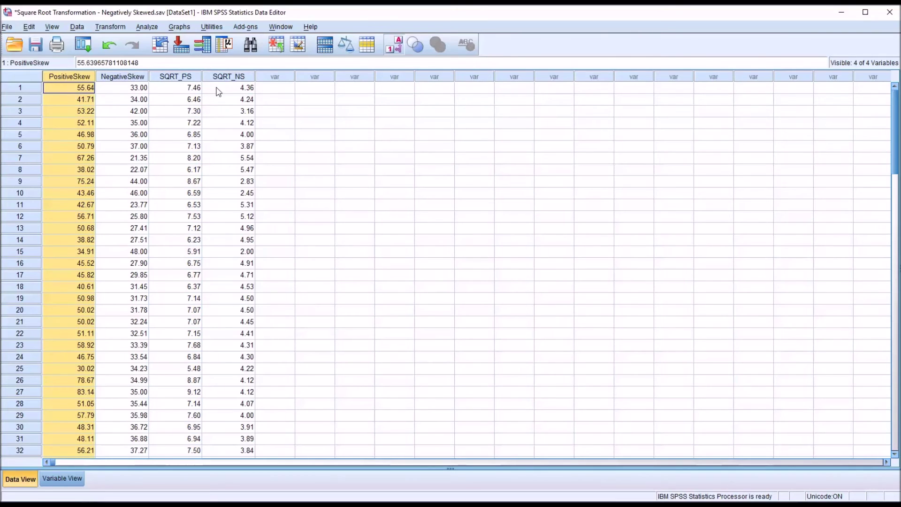
click(126, 79)
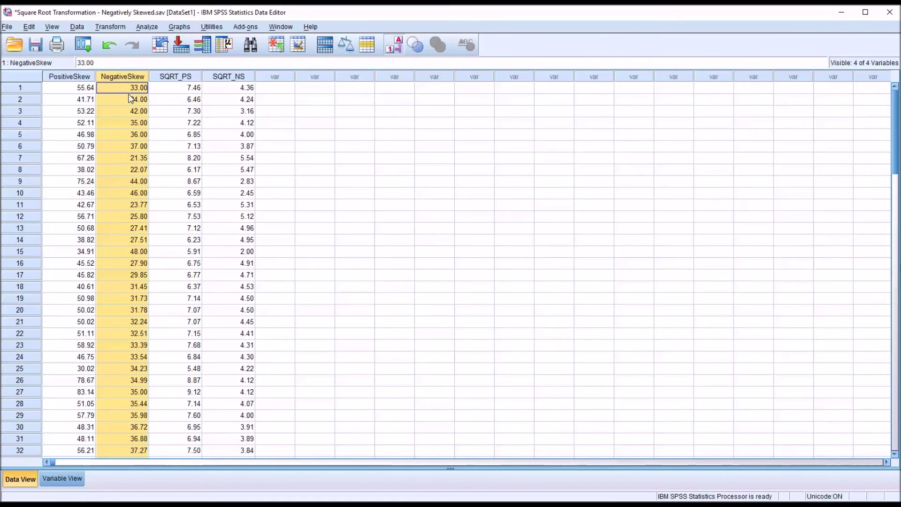
click(281, 89)
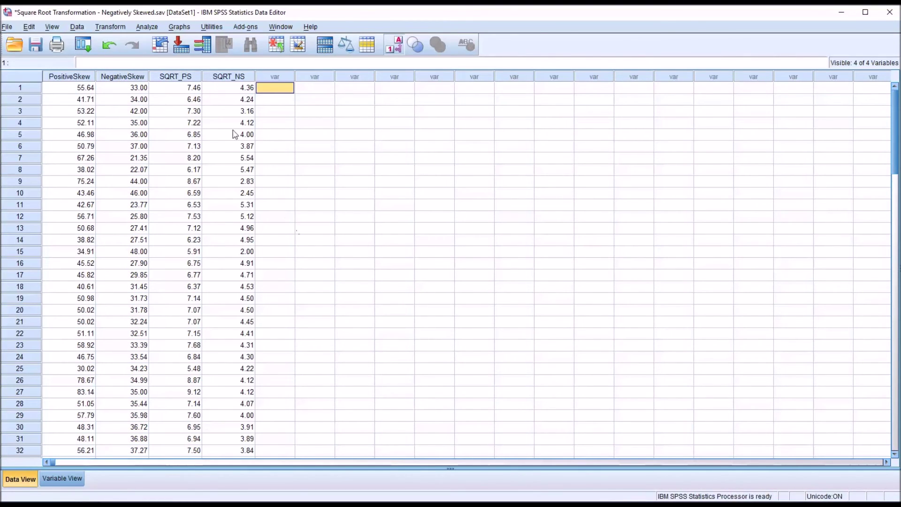
click(227, 78)
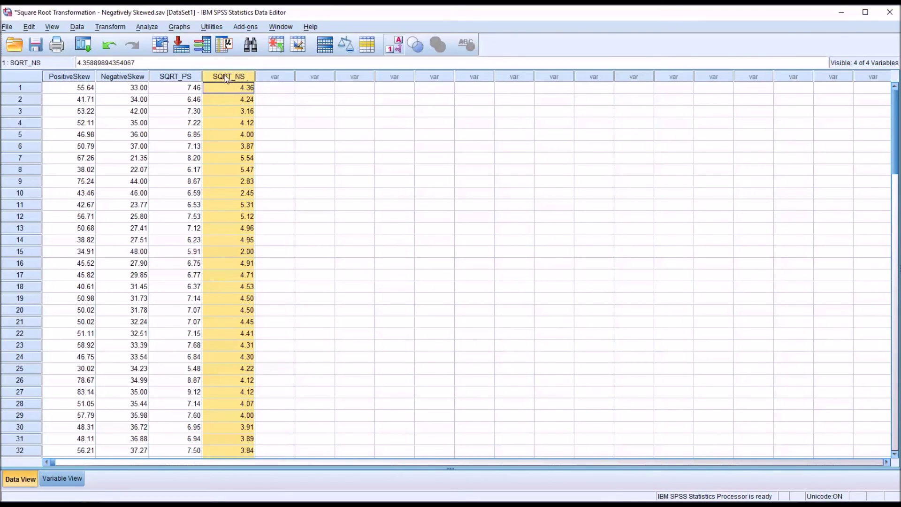
click(120, 80)
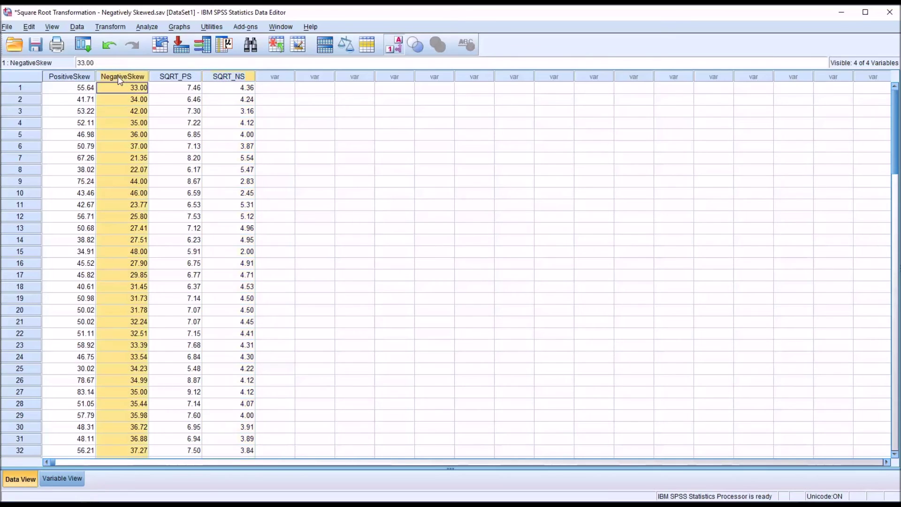
click(269, 90)
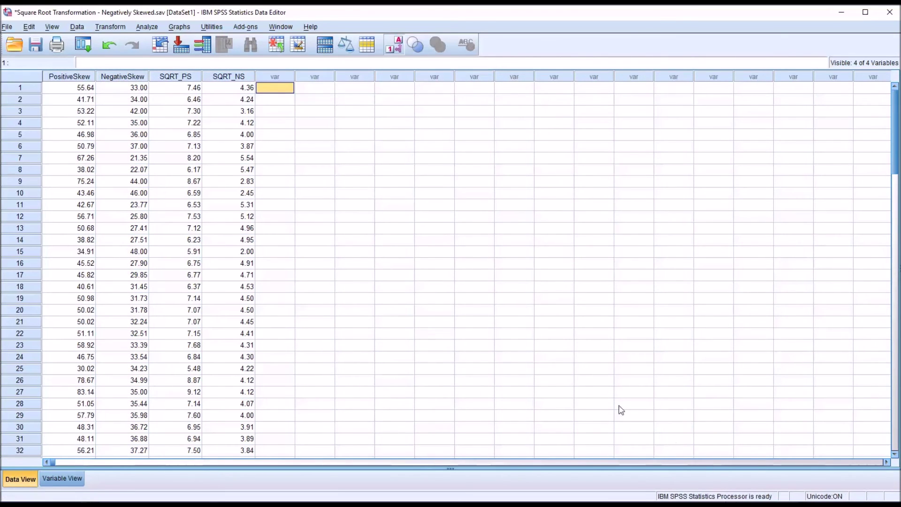
Start another variable computation, change the target variable to NS and clear the existing numeric expression.
click(110, 26)
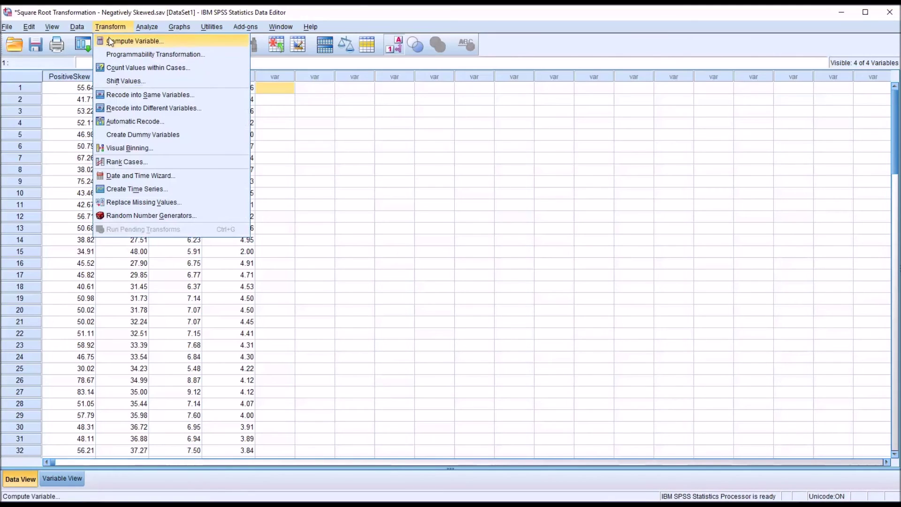
click(112, 42)
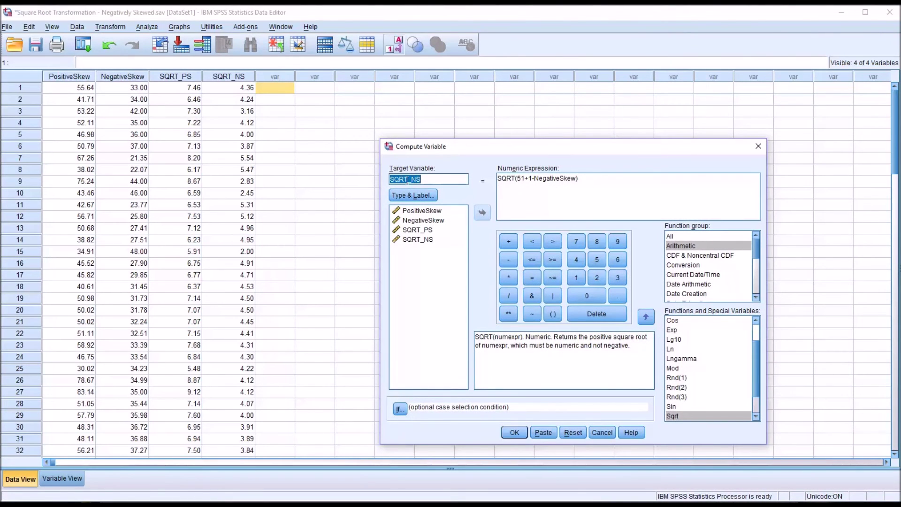
drag(414, 182, 390, 178)
key(BackSpace)
click(588, 179)
key(ctrl+a)
key(BackSpace)
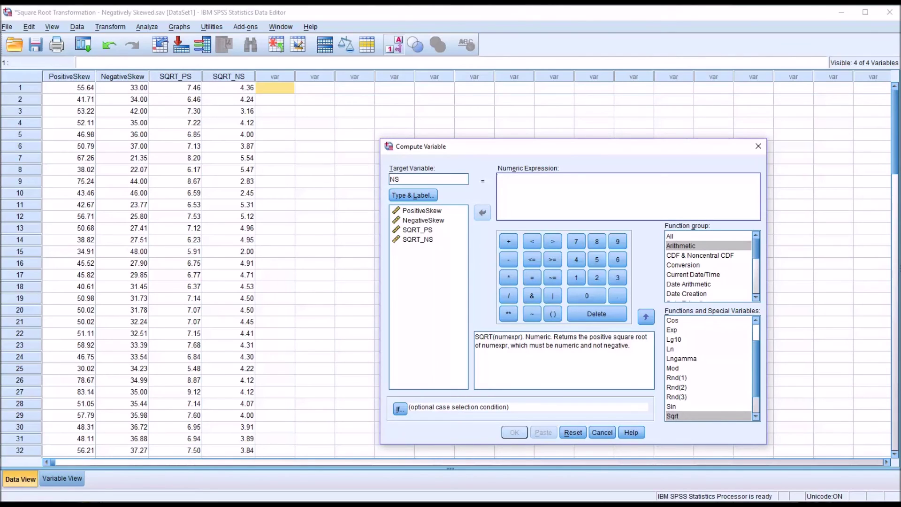
Set the numeric expression to 51+1-(SQRT_NS ** 2) and run the computation.
text(51+1-()
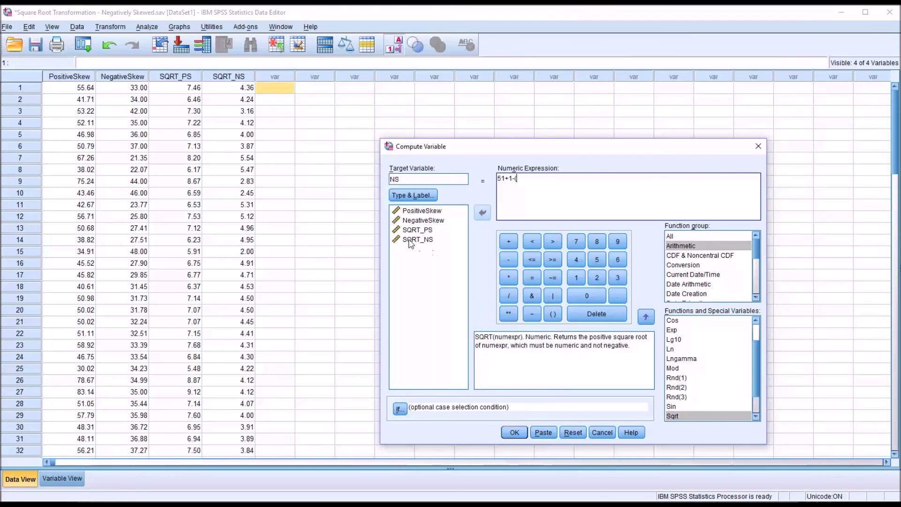
drag(410, 243, 453, 239)
drag(515, 200, 526, 183)
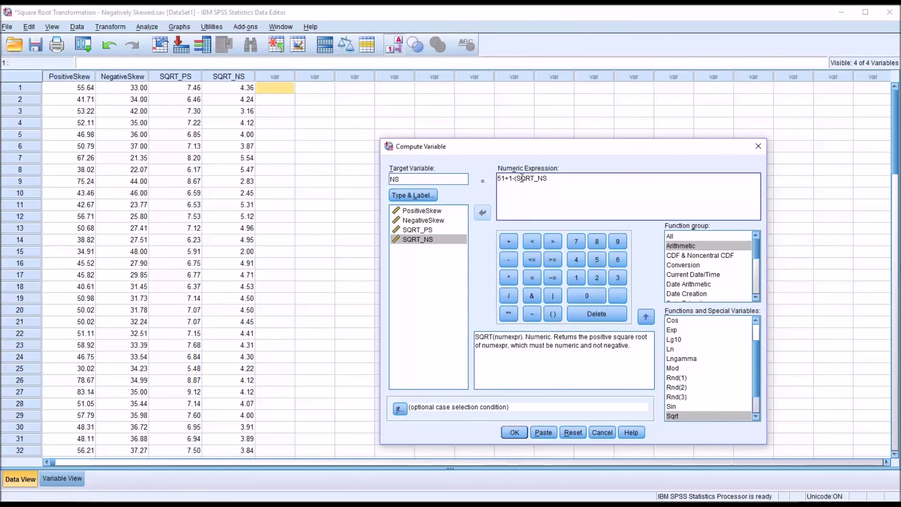
click(508, 314)
click(595, 278)
click(514, 433)
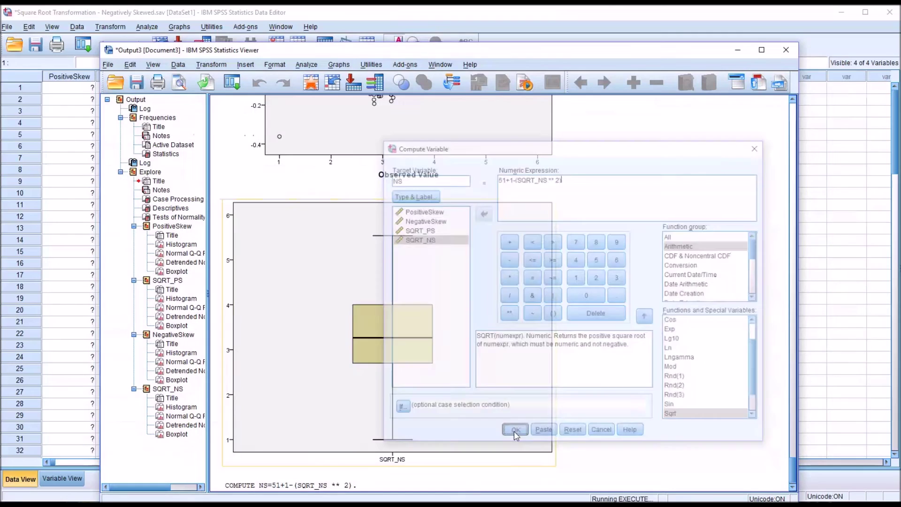
Return to the data and compare the back-transformed NS column with the original NegativeSkew column.
click(490, 30)
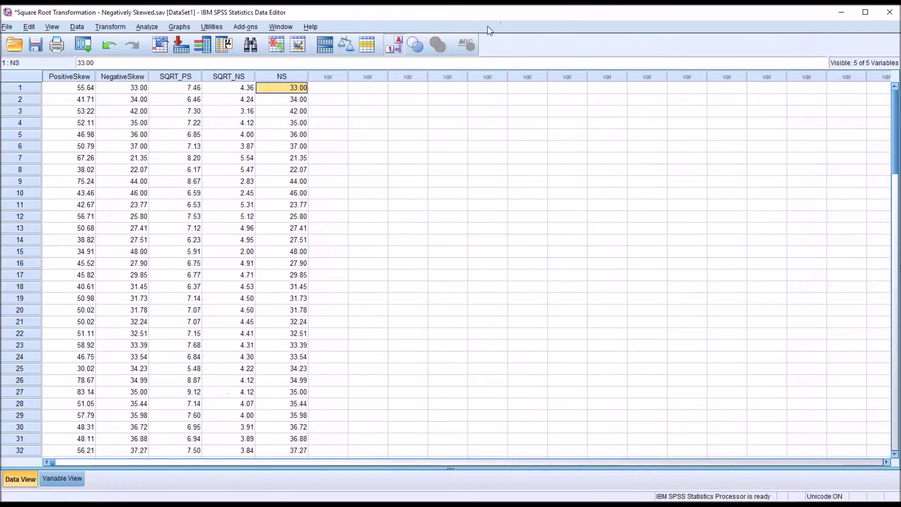
click(282, 79)
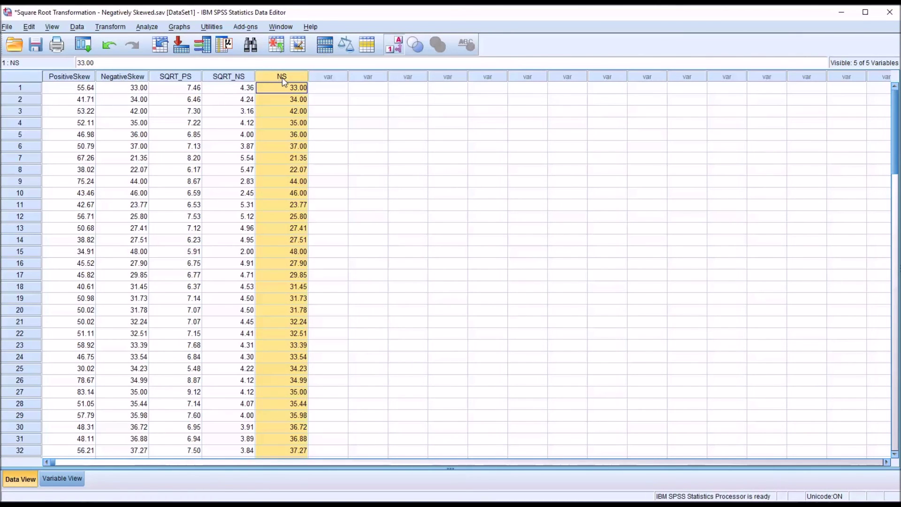
click(126, 78)
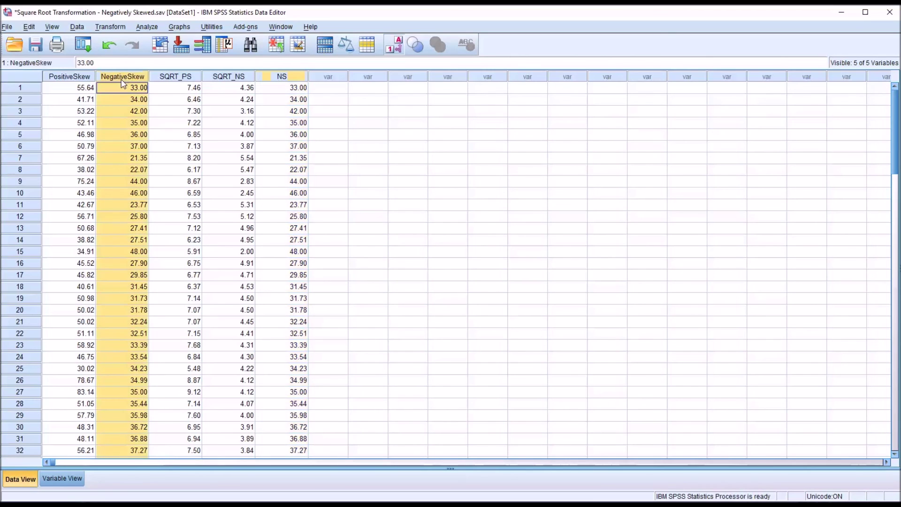